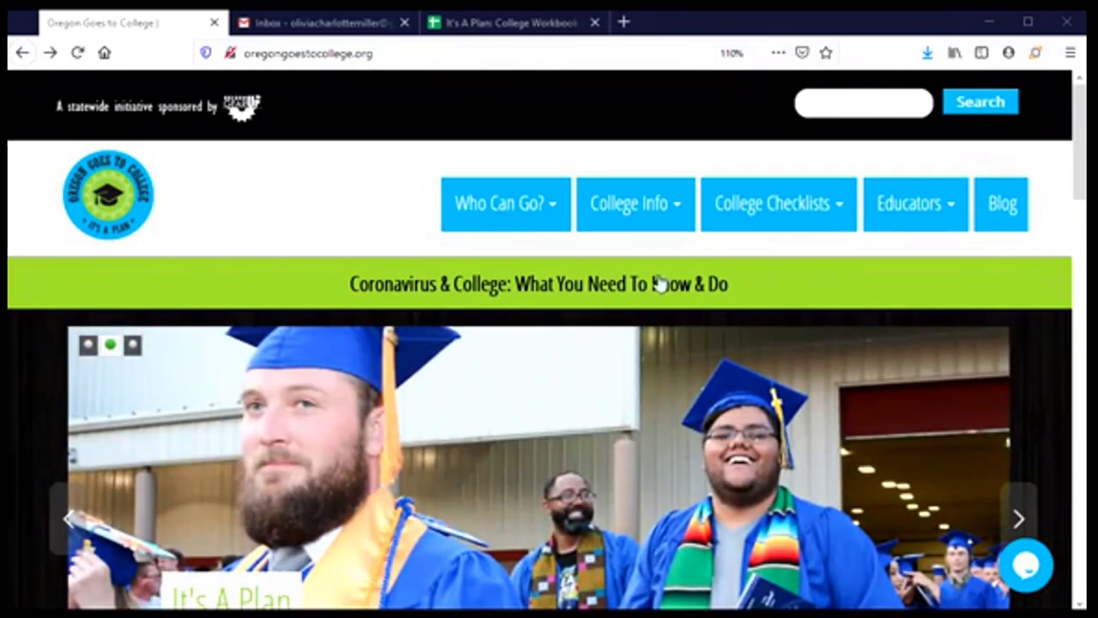
- Open the Apply to College page from College Info and scroll down to the Community Colleges table
mouse_move(643, 206)
mouse_move(563, 438)
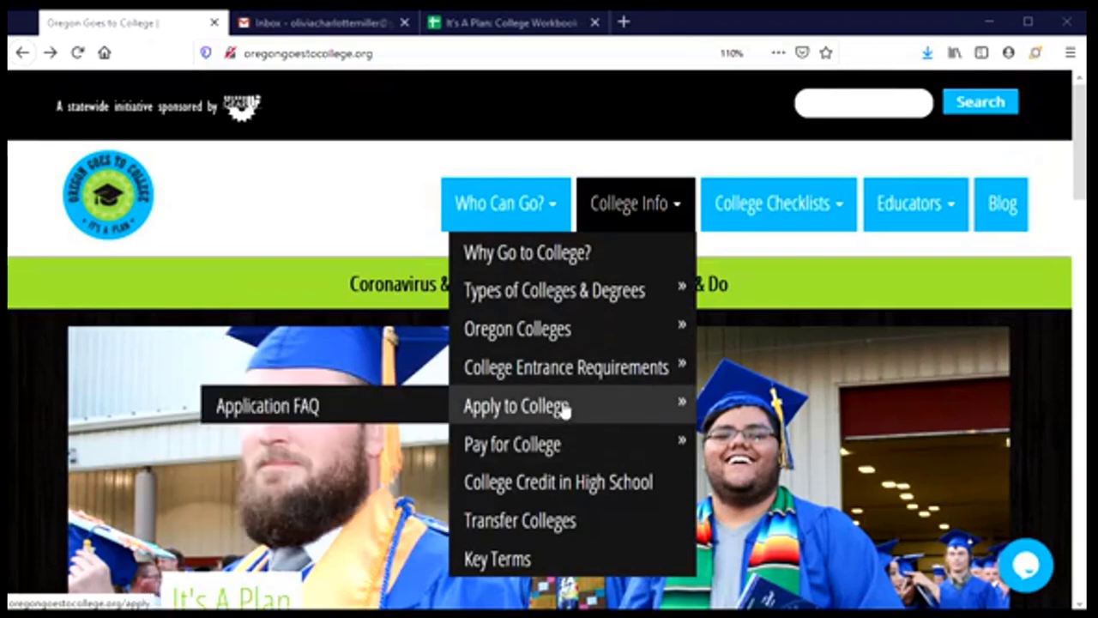
left_click(561, 407)
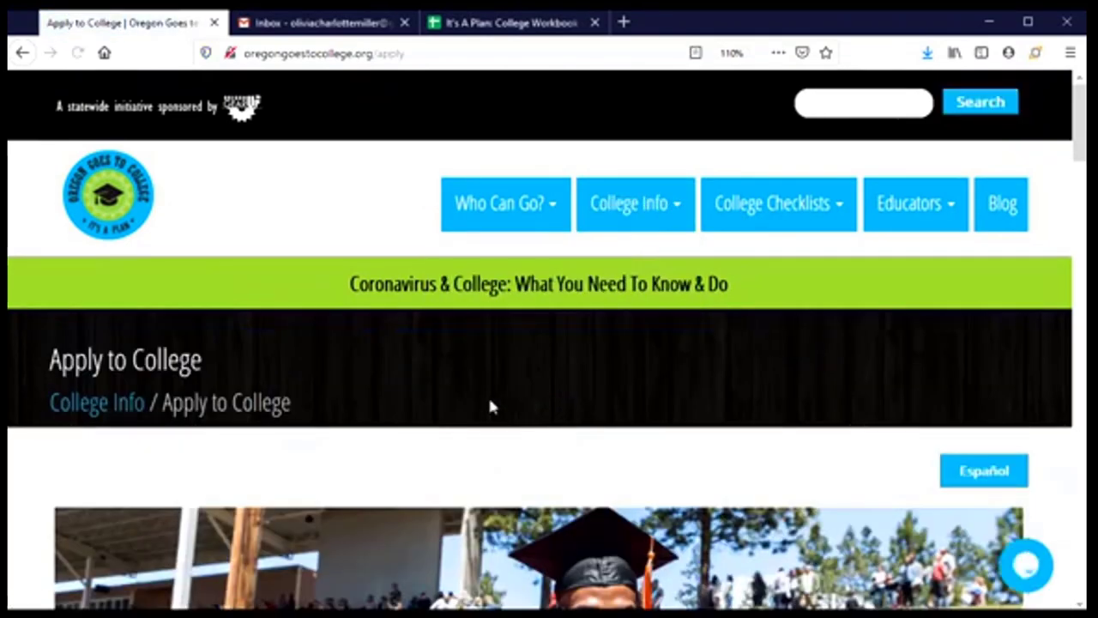
scroll(493, 405, "down", 5)
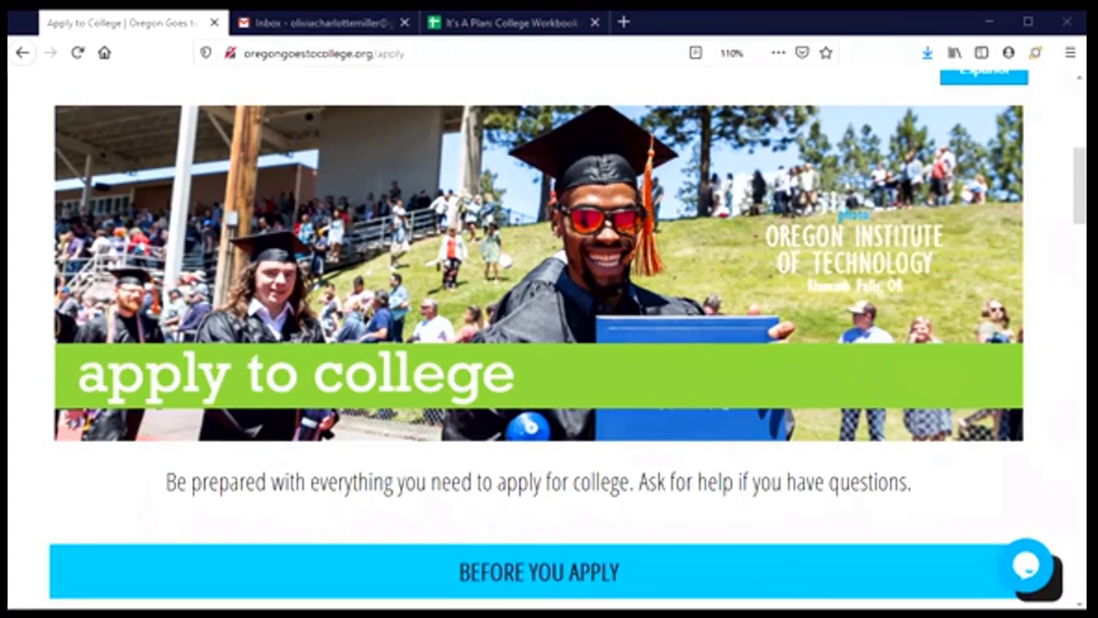
scroll(320, 464, "down", 8)
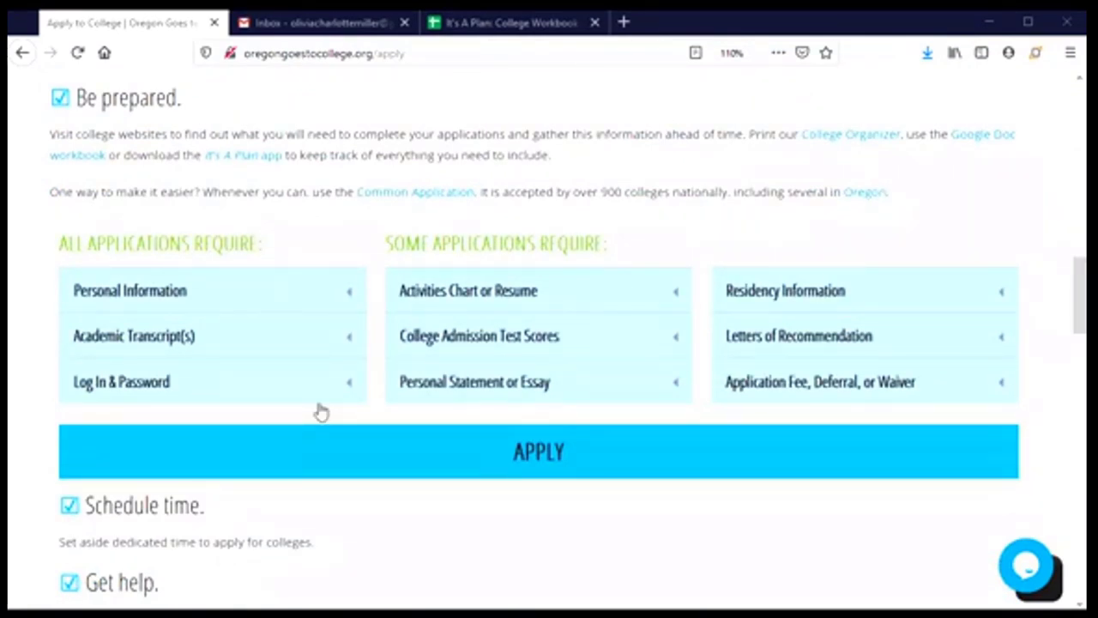
scroll(317, 410, "down", 2)
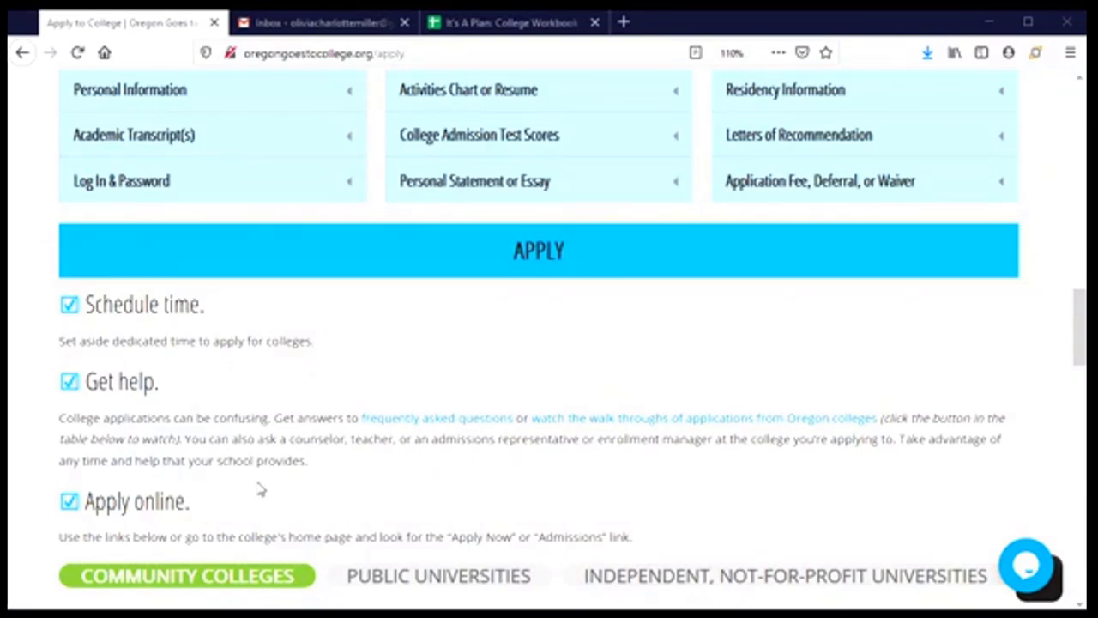
scroll(261, 488, "down", 5)
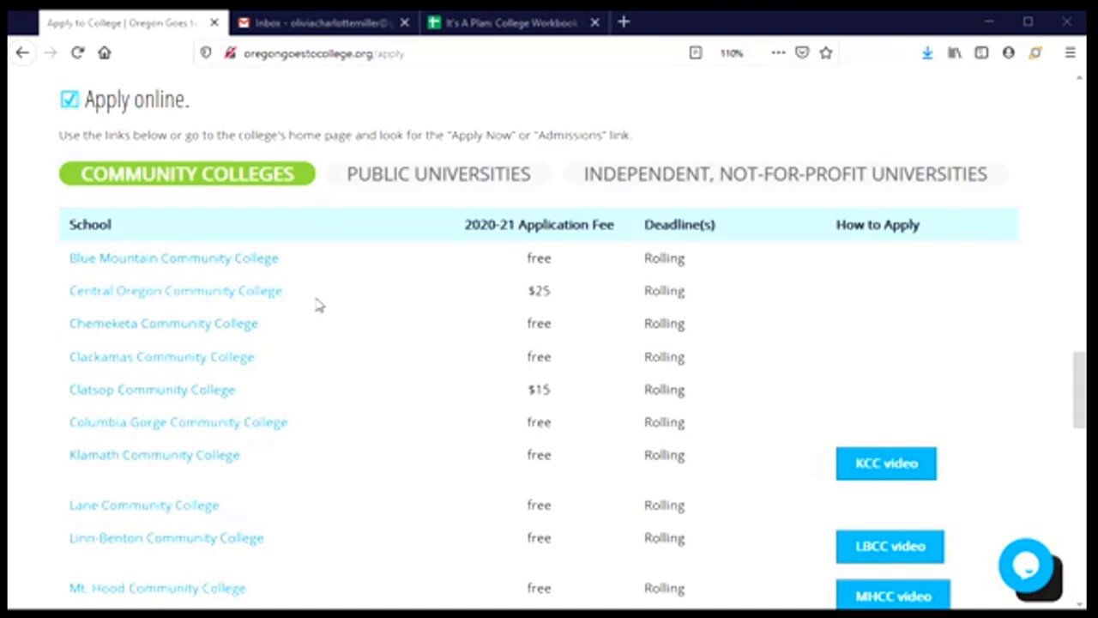
left_click(138, 297)
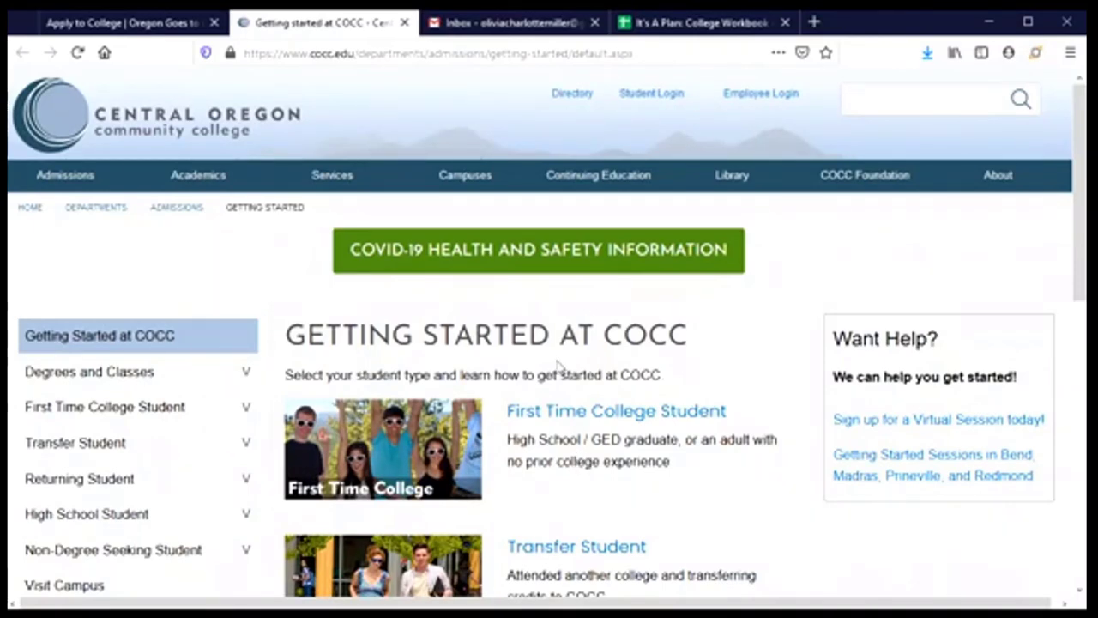
scroll(560, 377, "down", 3)
scroll(559, 393, "down", 8)
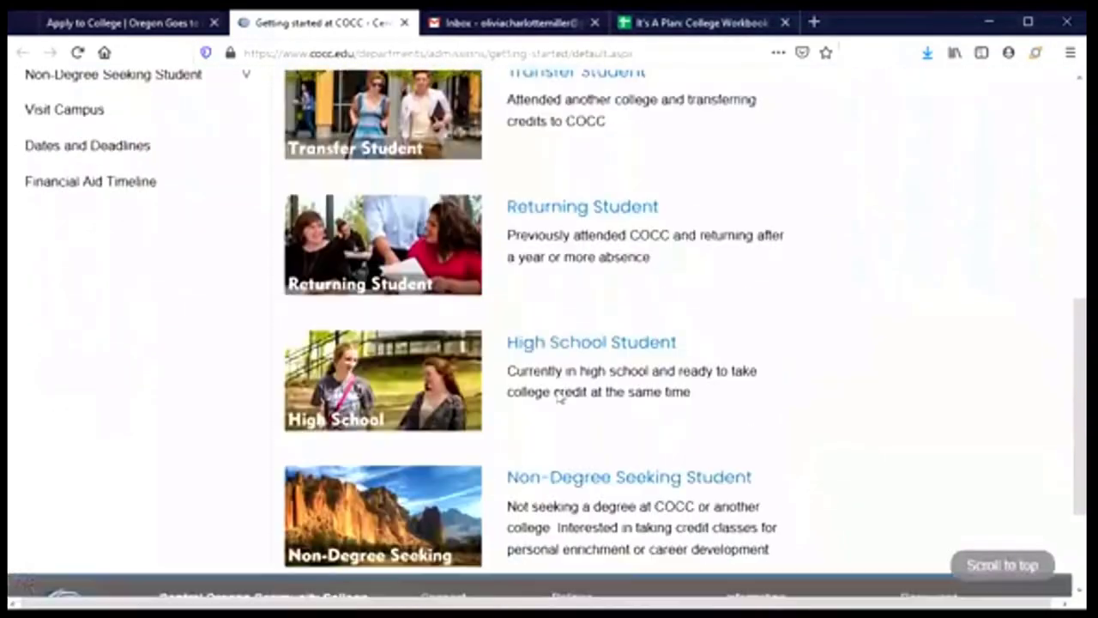
scroll(557, 386, "up", 2)
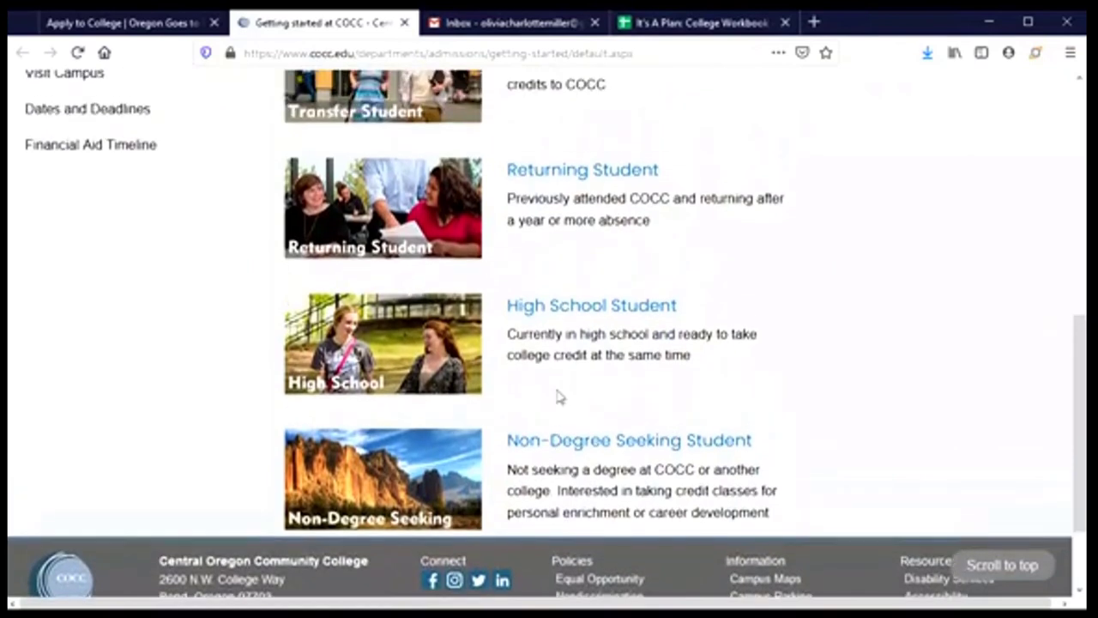
scroll(557, 396, "up", 2)
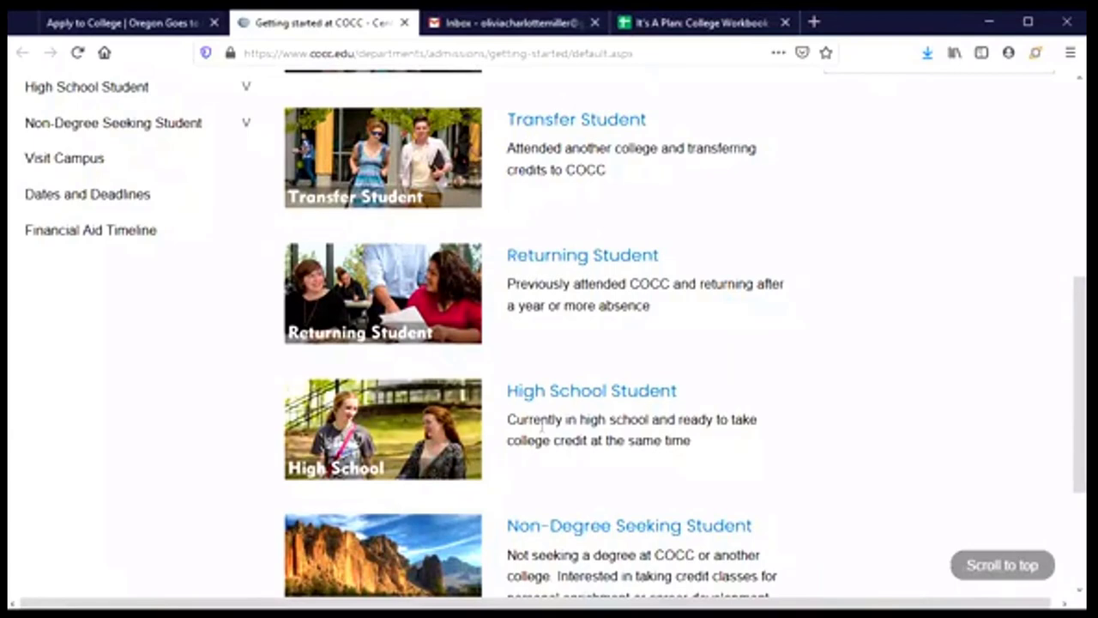
scroll(542, 429, "up", 5)
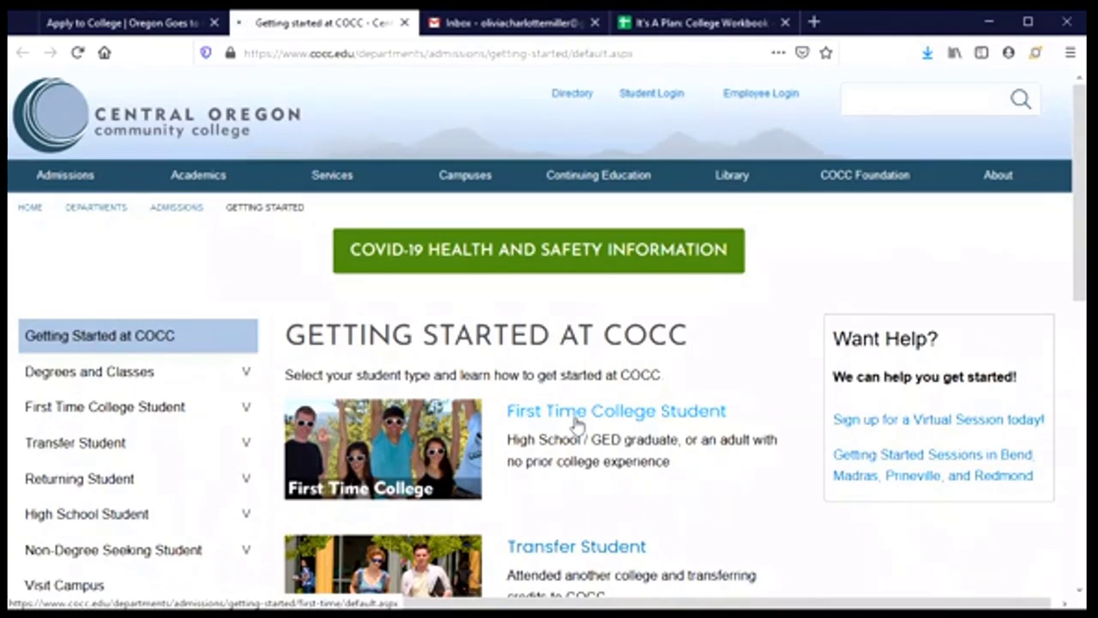
- Open the First Time College Student information and look over its steps
left_click(577, 424)
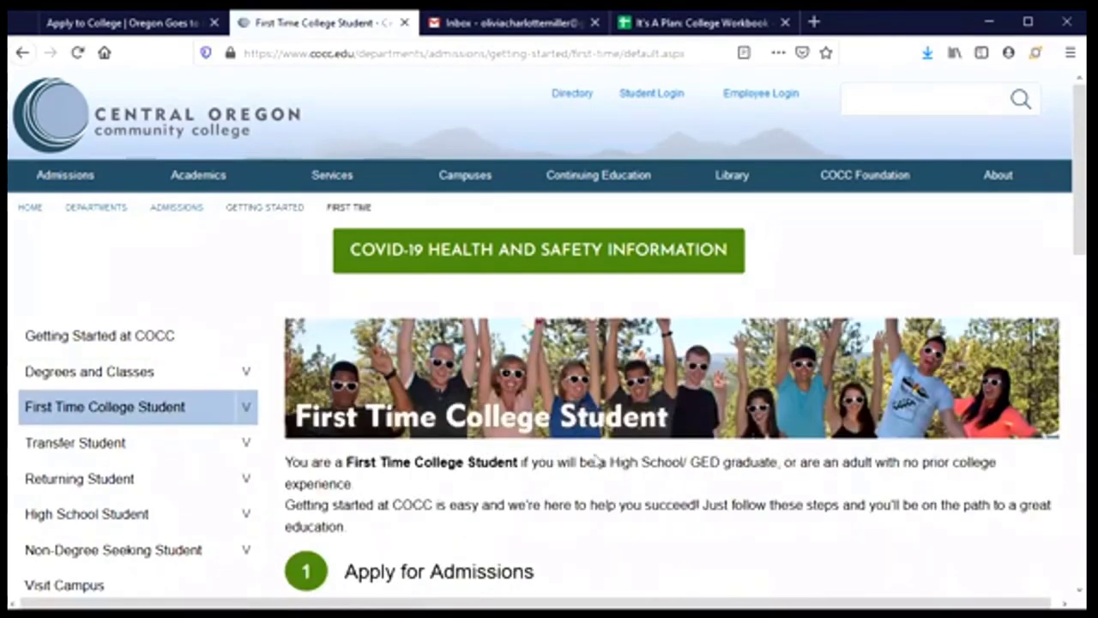
scroll(596, 458, "down", 4)
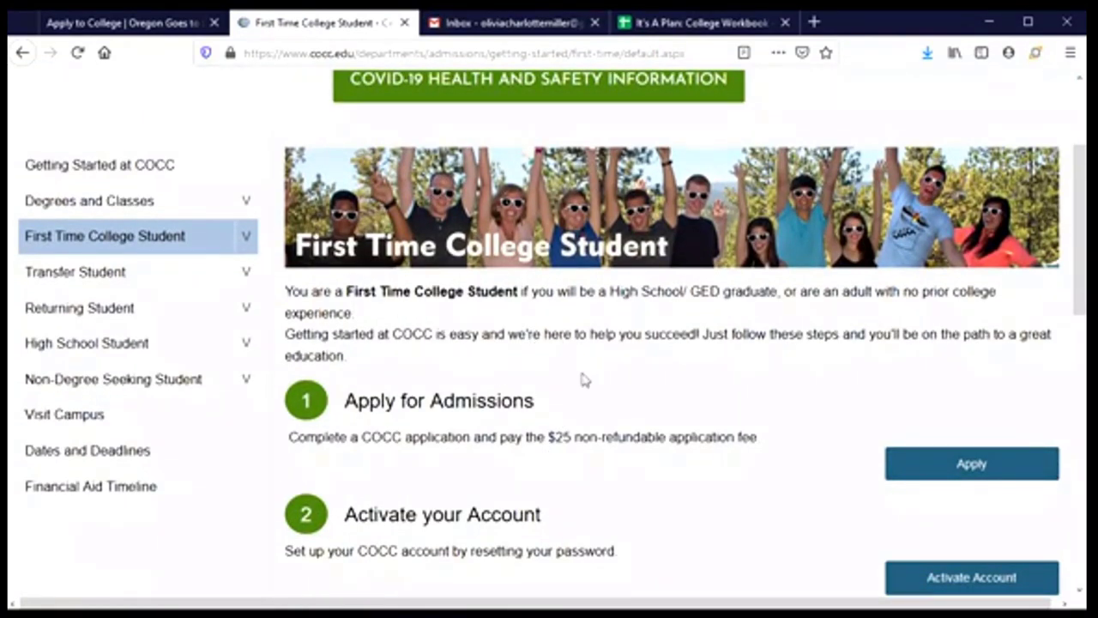
scroll(583, 380, "down", 8)
scroll(583, 380, "down", 6)
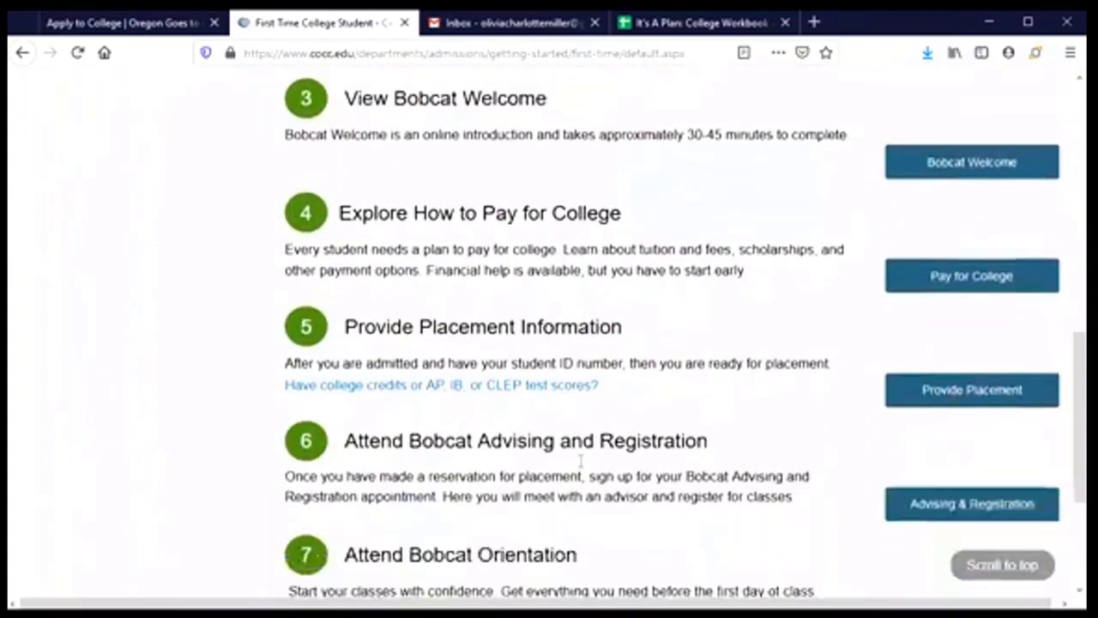
scroll(583, 544, "up", 9)
scroll(581, 529, "up", 5)
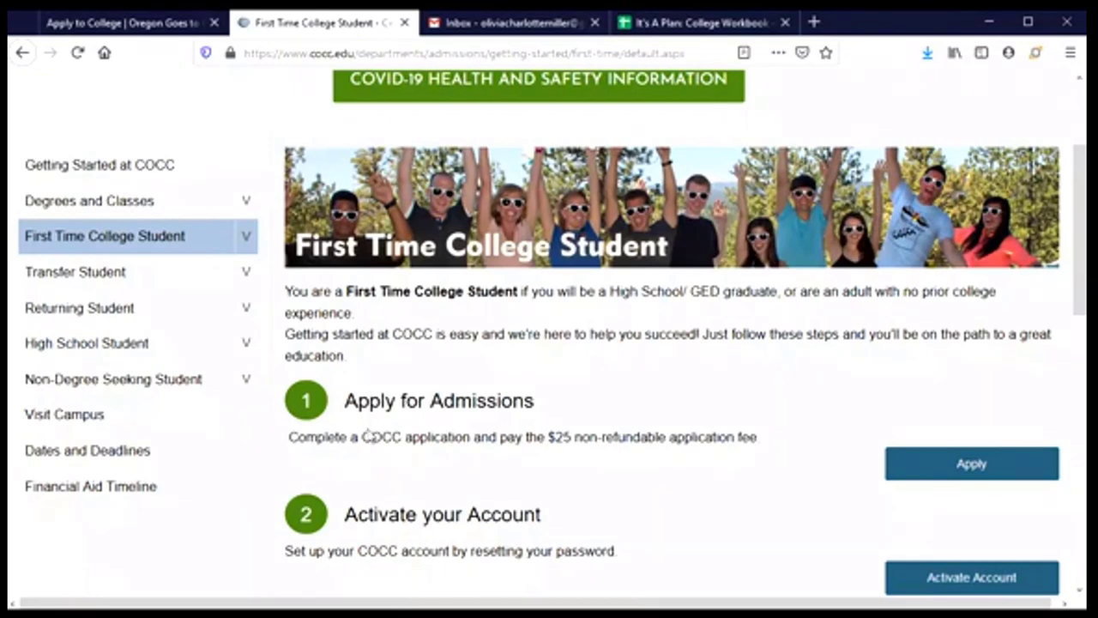
- Go to the step 1 Apply page and find the Apply Online button
left_click(968, 468)
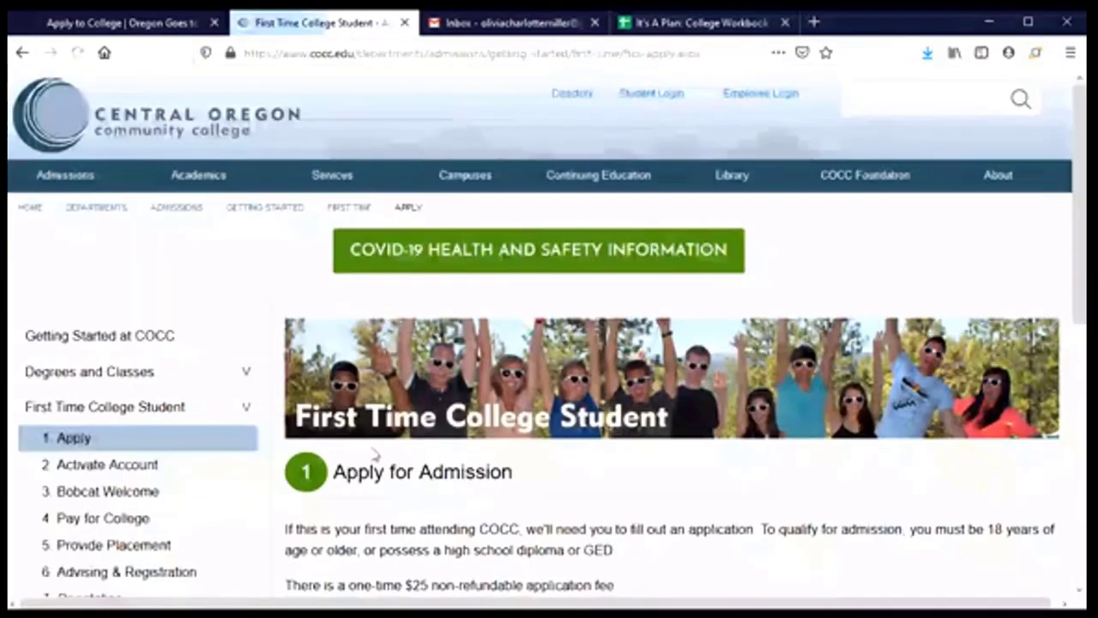
scroll(380, 452, "down", 3)
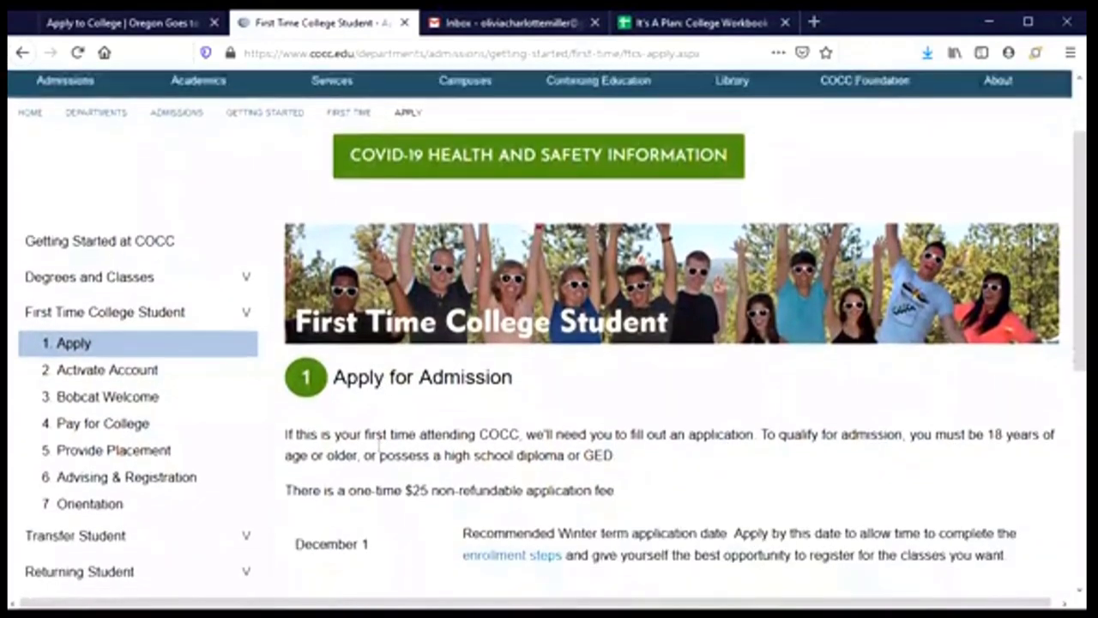
scroll(384, 451, "up", 1)
scroll(412, 465, "down", 1)
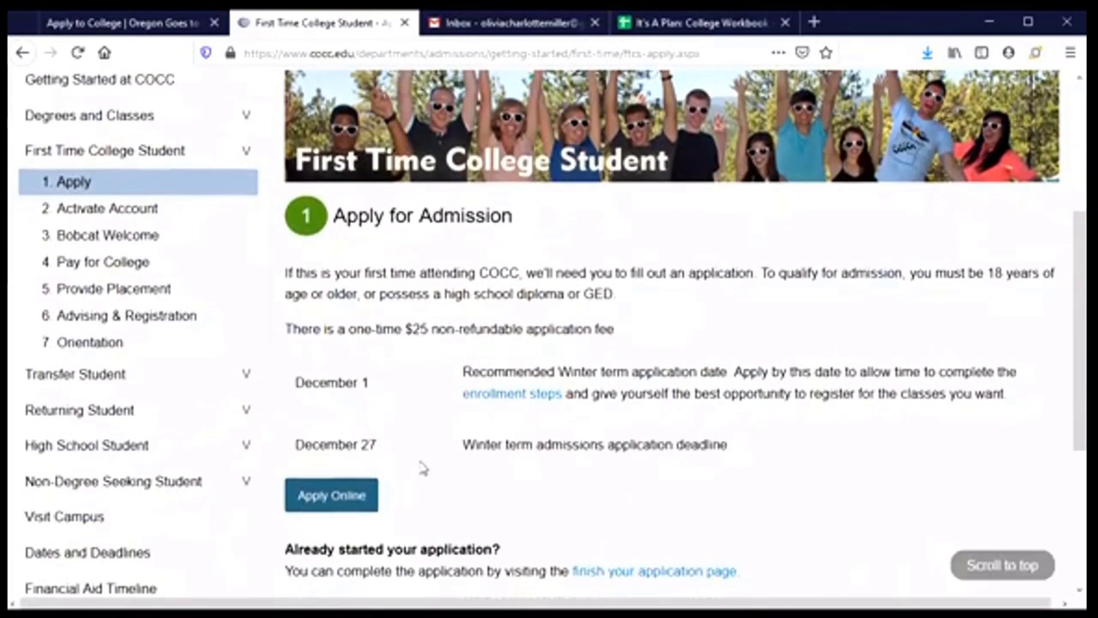
scroll(433, 466, "down", 1)
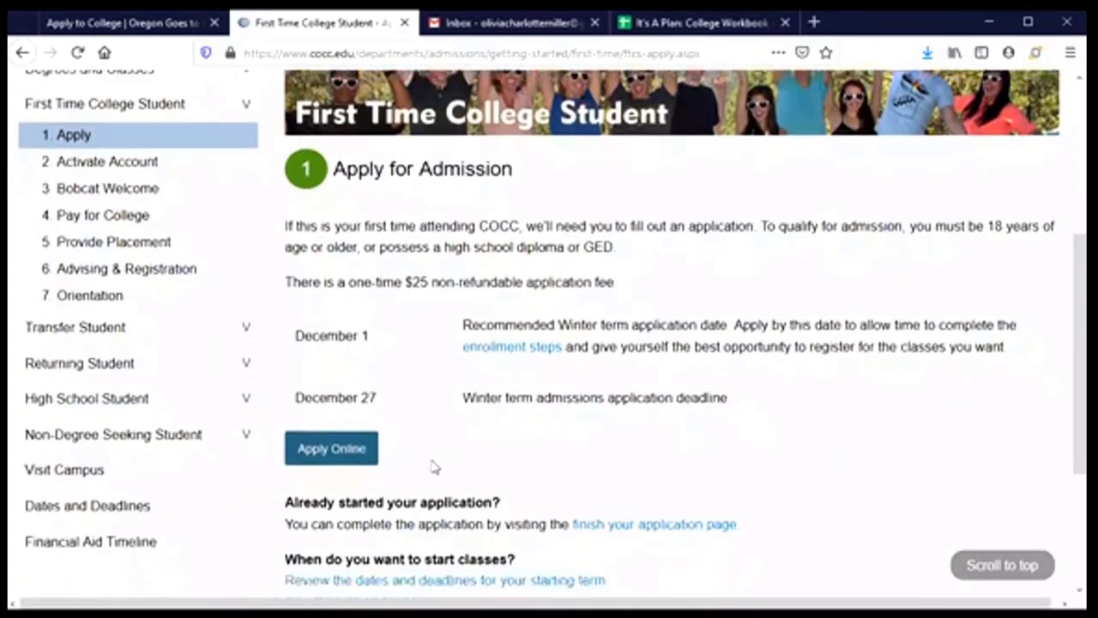
- Start the online application, pass the reCAPTCHA check, and move through the new Applicant ID and PIN fields
left_click(307, 424)
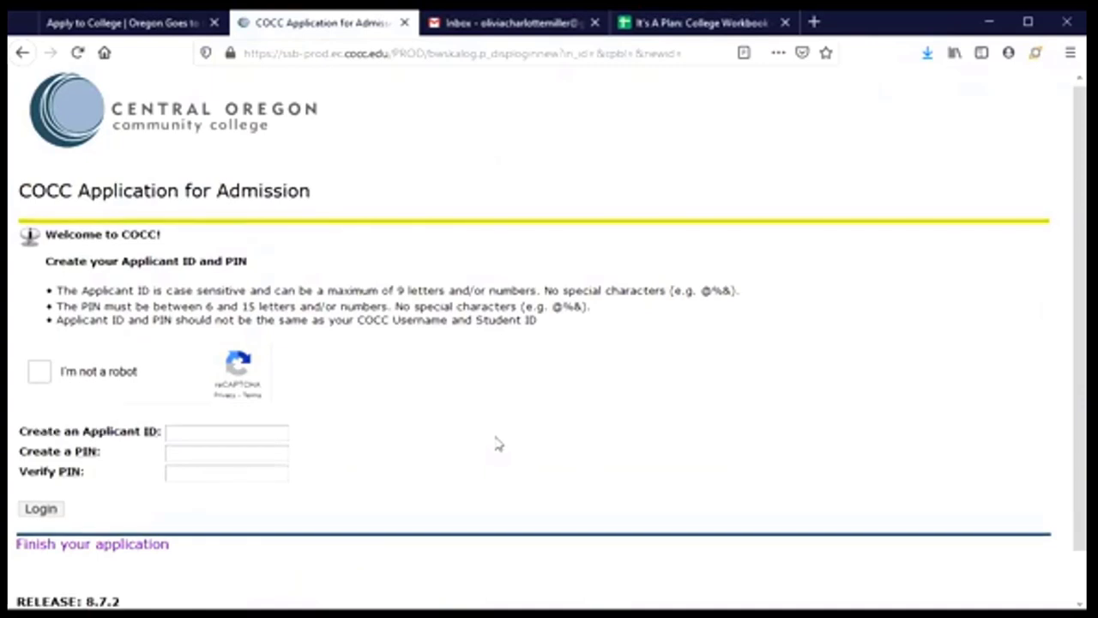
scroll(497, 443, "down", 1)
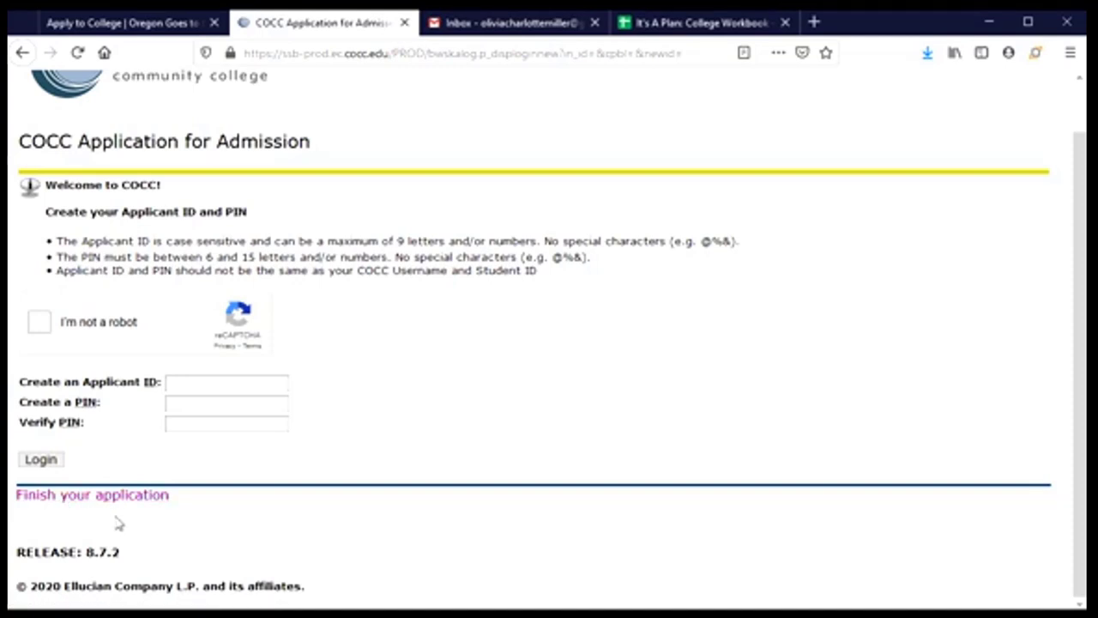
left_click(46, 326)
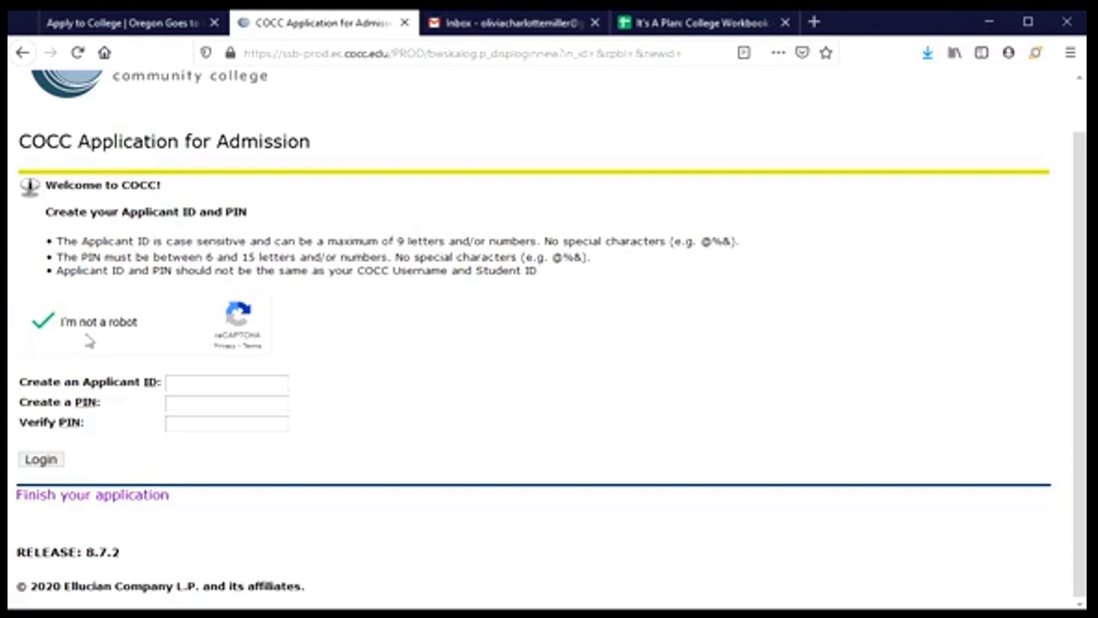
left_click(215, 381)
left_click(225, 403)
left_click(221, 424)
left_click(221, 409)
left_click(221, 417)
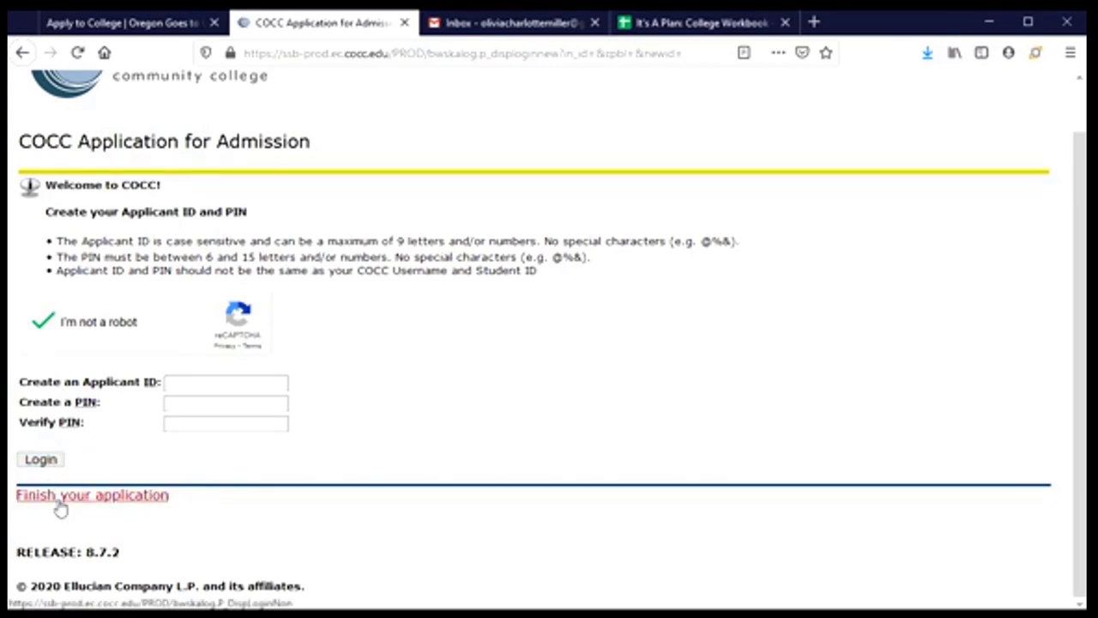
- Choose to finish the started application, pass reCAPTCHA, and log in with the applicant ID and PIN
left_click(58, 497)
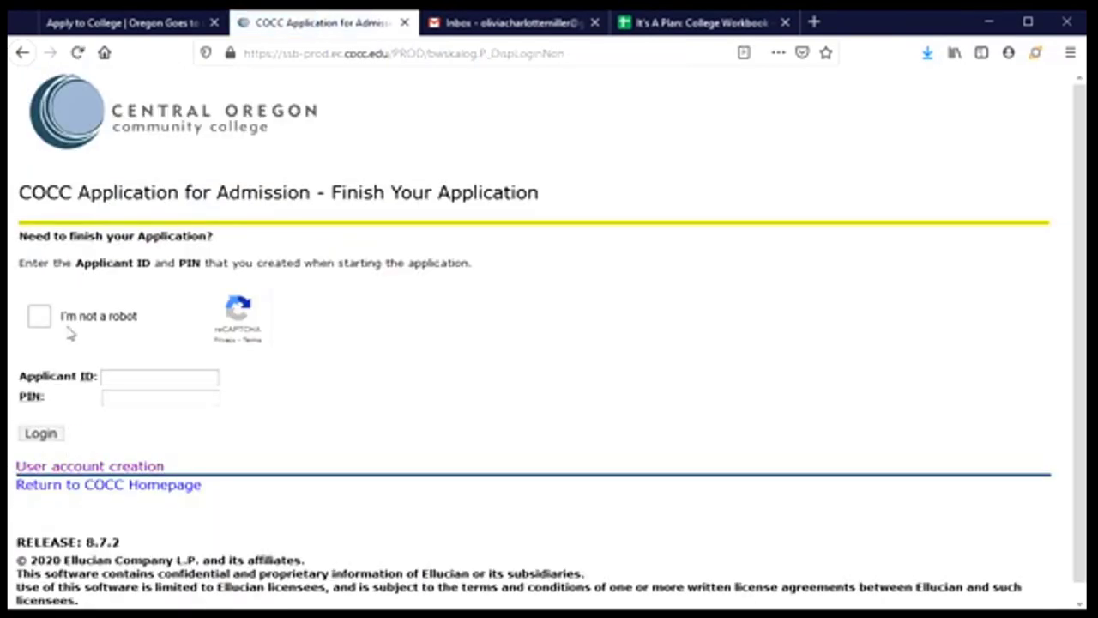
left_click(38, 317)
left_click(149, 374)
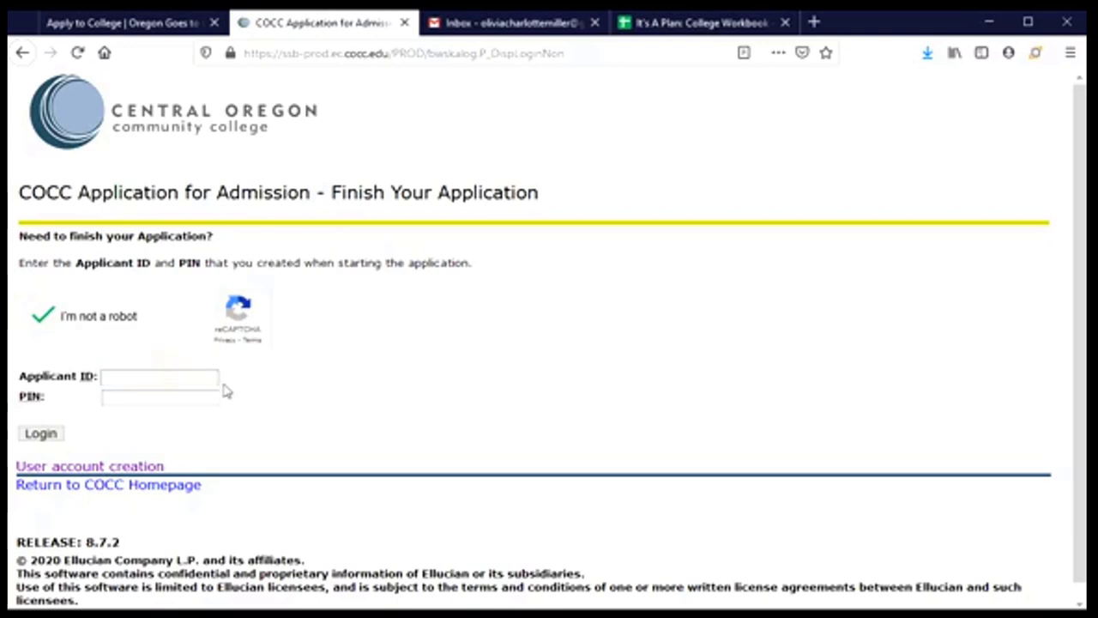
type("lvvc")
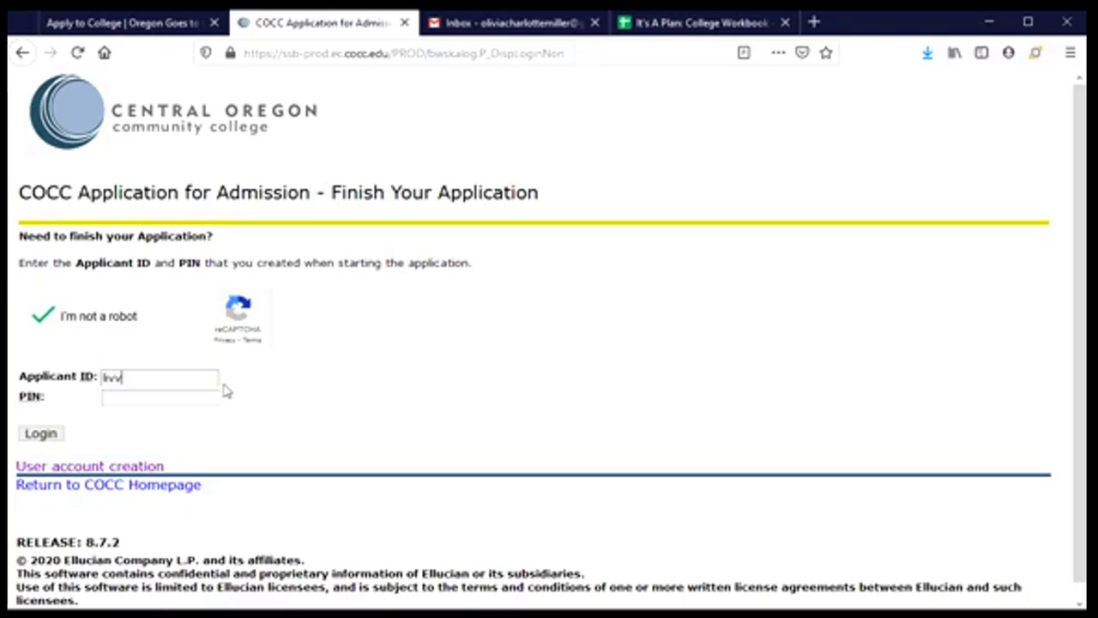
type("cm")
key("Tab")
type("****")
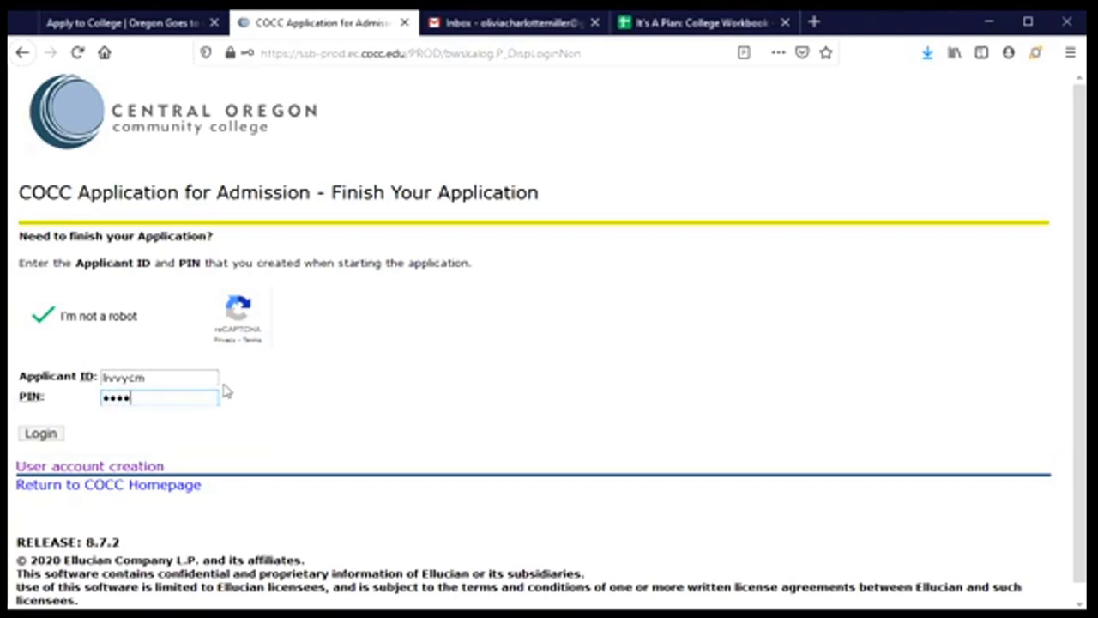
type("*******")
left_click(54, 434)
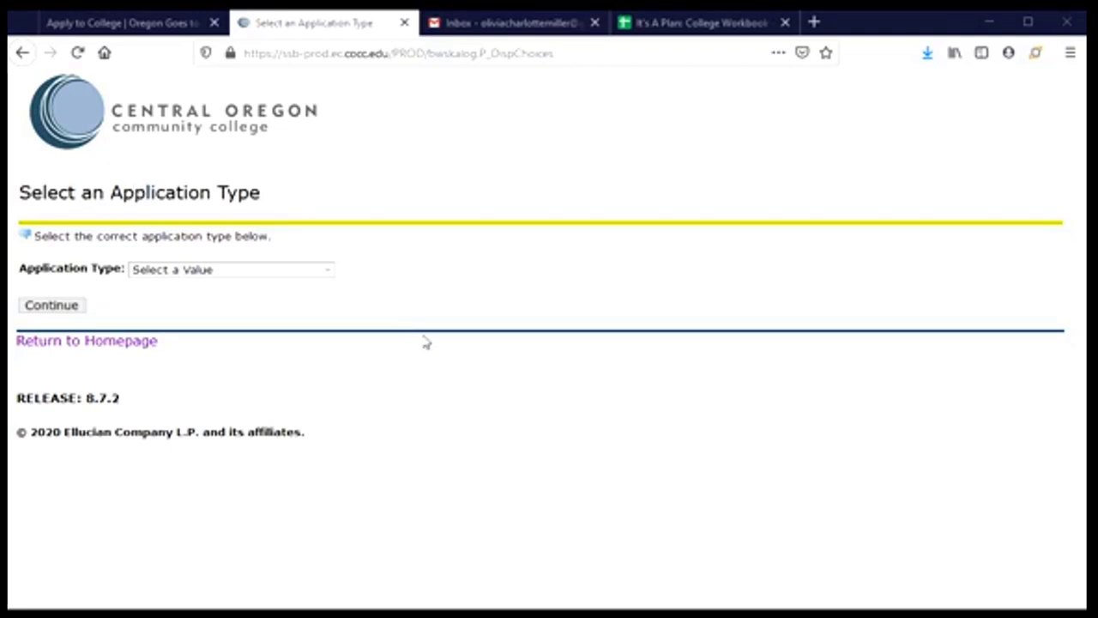
- Select First Time Attending College as the application type and continue
left_click(325, 273)
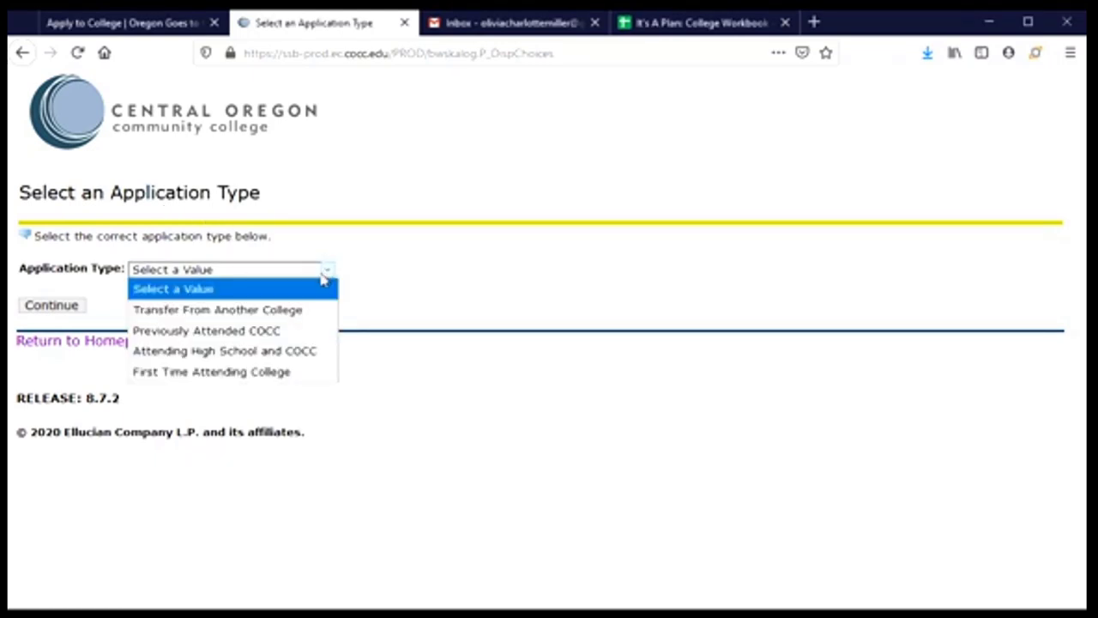
left_click(174, 373)
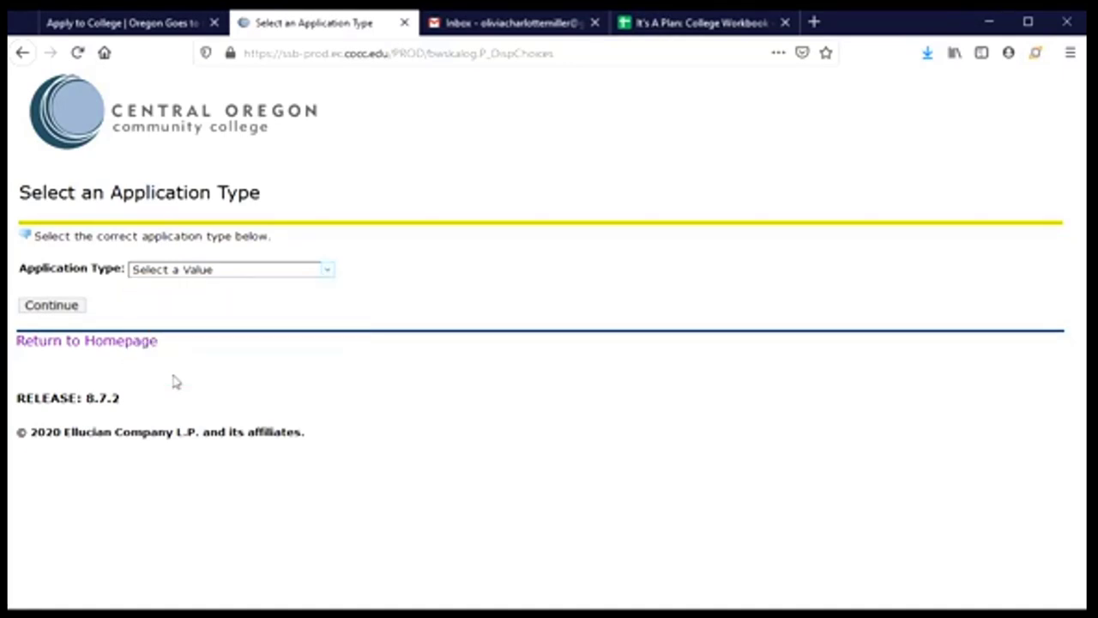
left_click(60, 312)
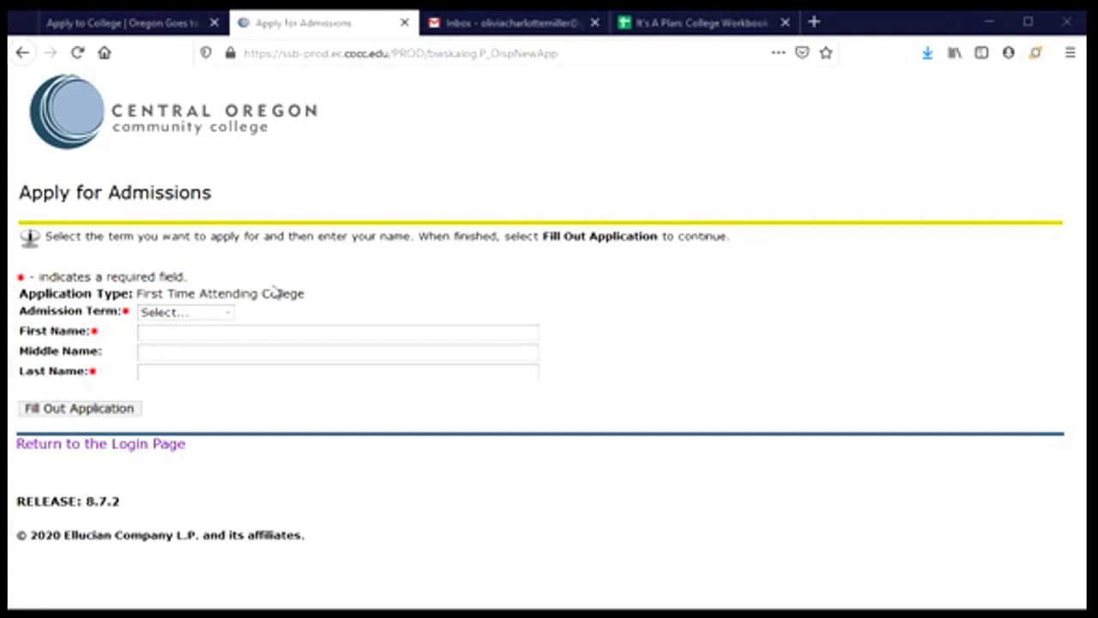
- Choose Fall 2021 as admission term, enter the applicant's first, middle and last names, and continue
left_click(228, 318)
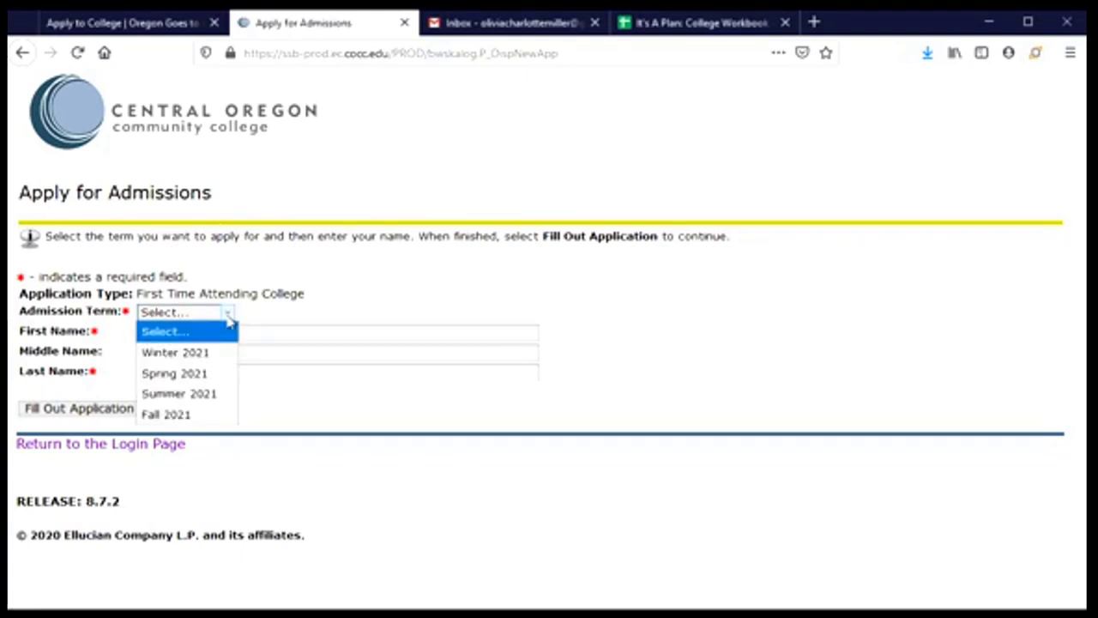
left_click(199, 415)
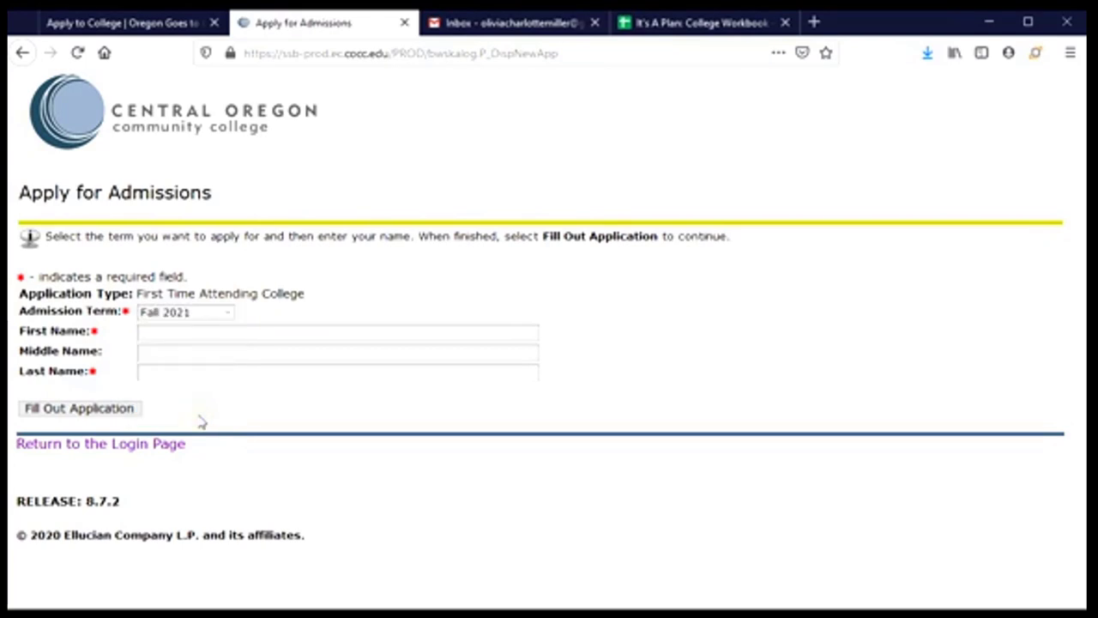
left_click(160, 331)
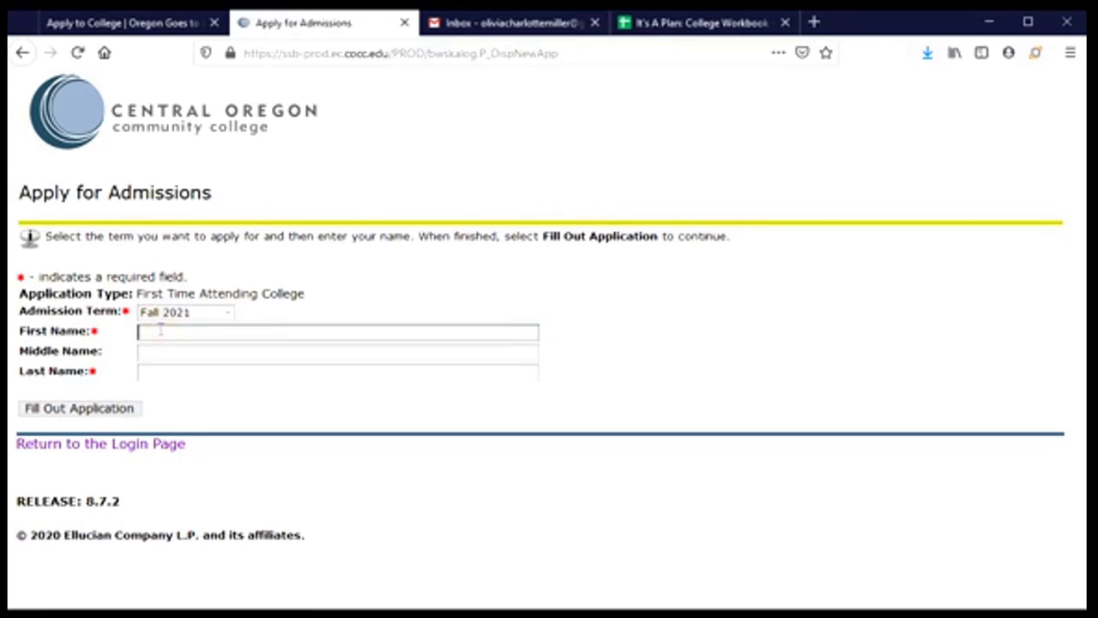
key("Tab")
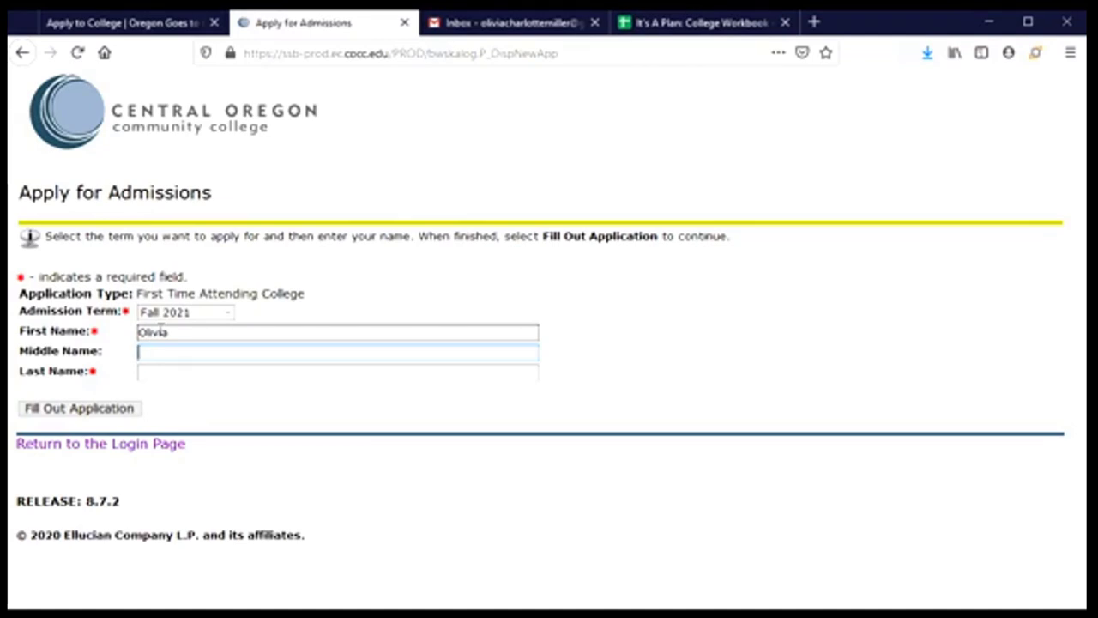
key("Tab")
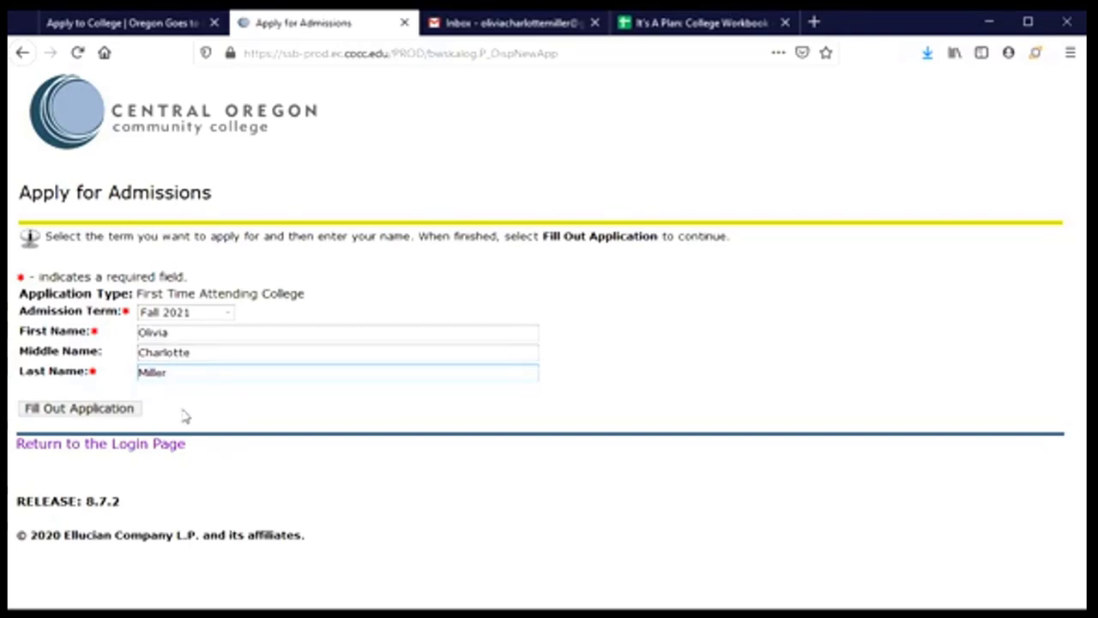
left_click(47, 416)
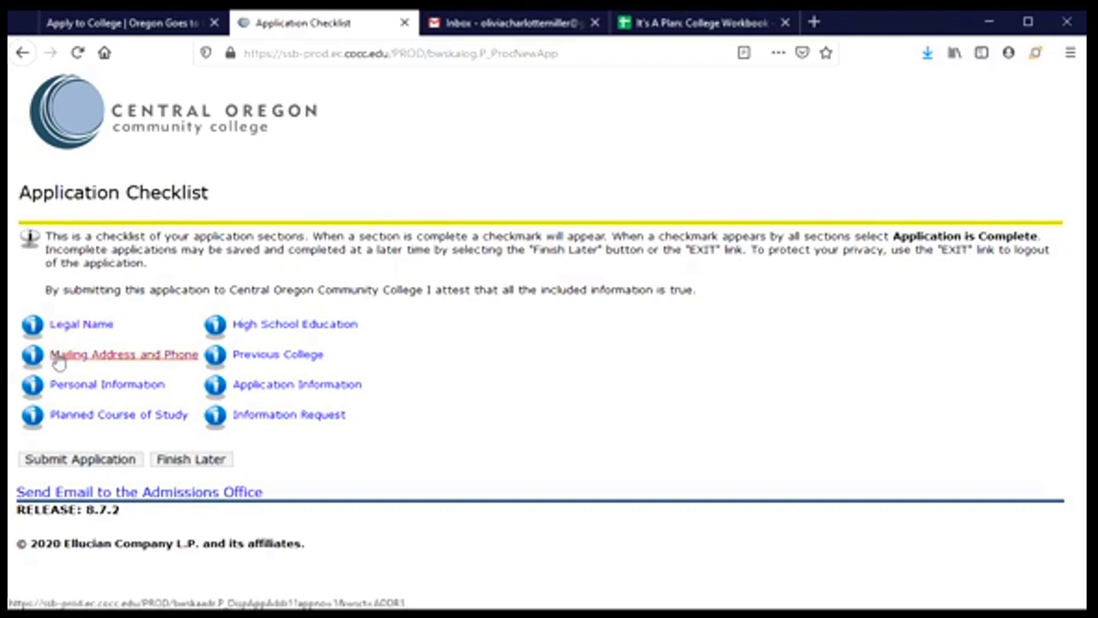
- Open the Legal Name item on the Application Checklist
left_click(77, 415)
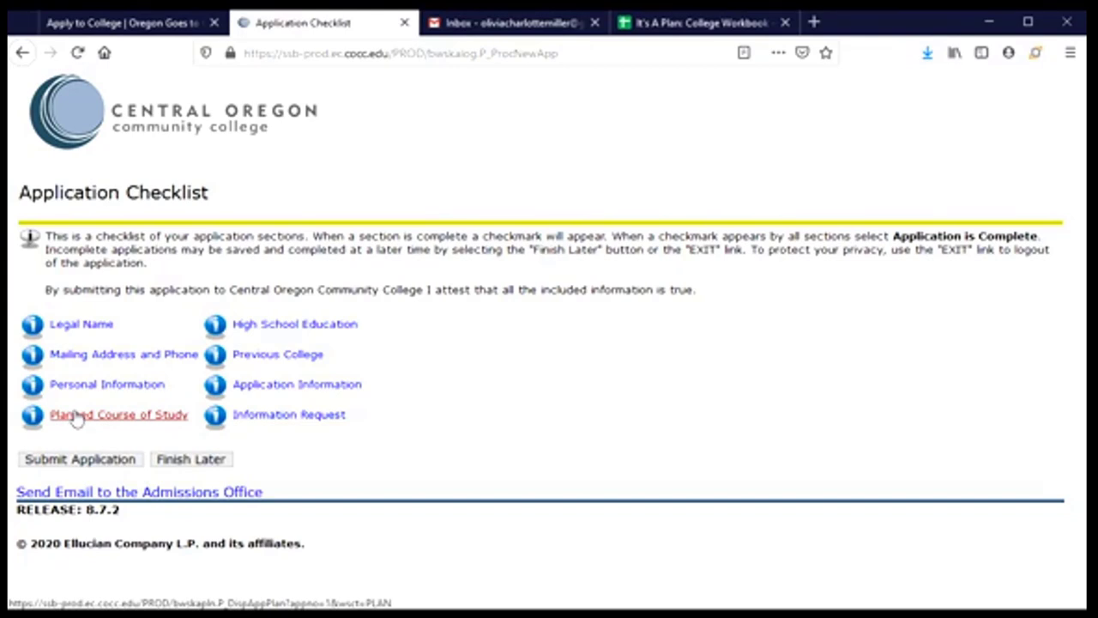
left_click(80, 361)
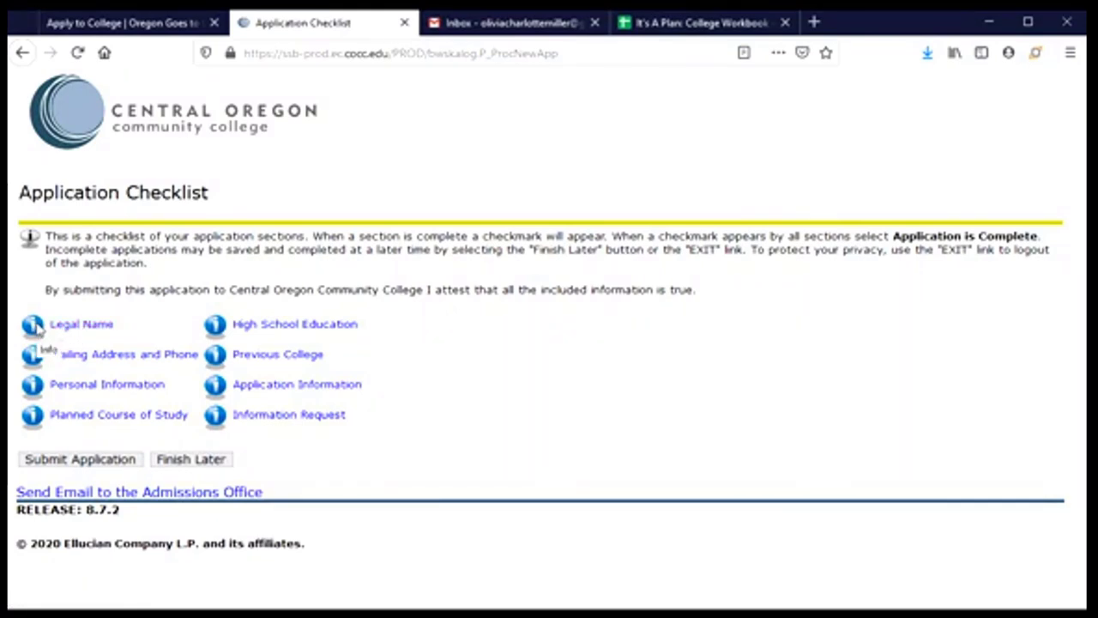
left_click(81, 324)
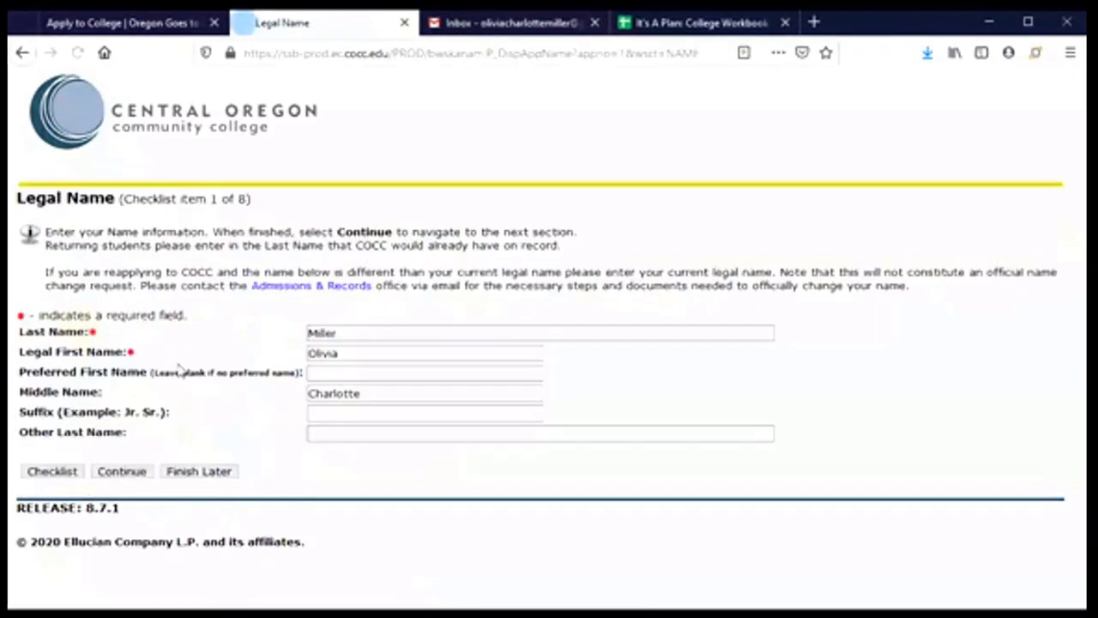
- Enter the applicant's nickname as Preferred First Name and save the Legal Name section
left_click(250, 377)
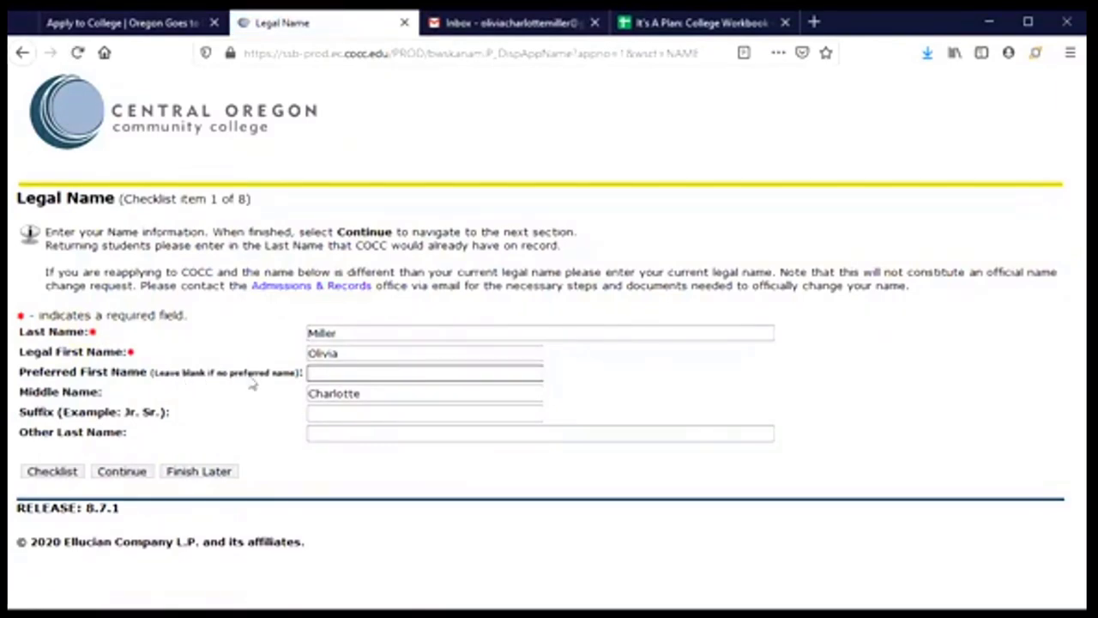
left_click(356, 354)
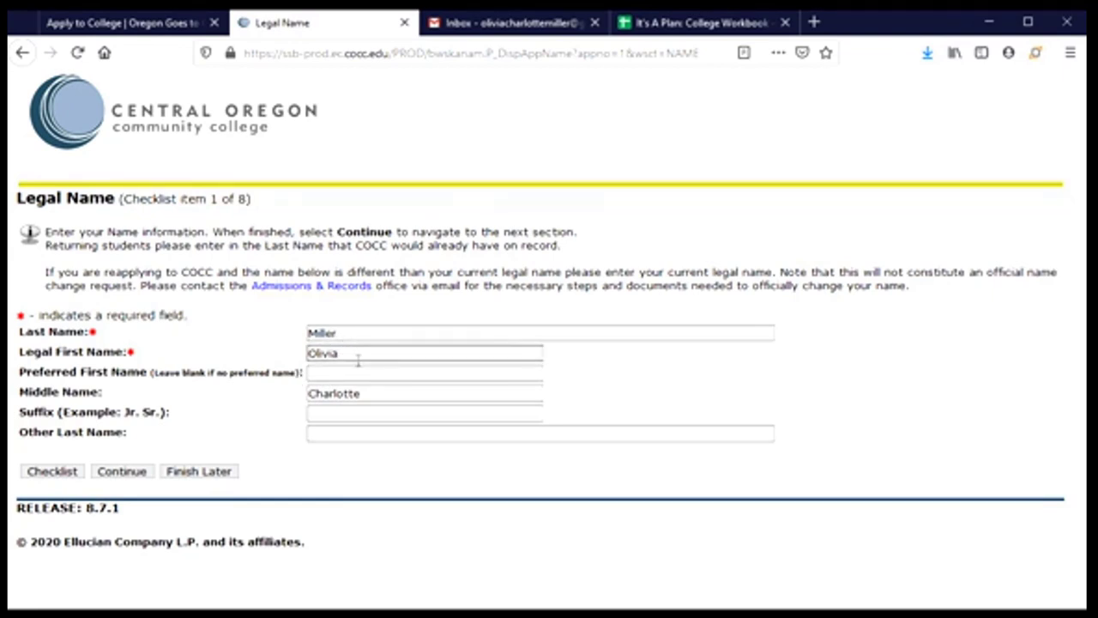
left_click(315, 373)
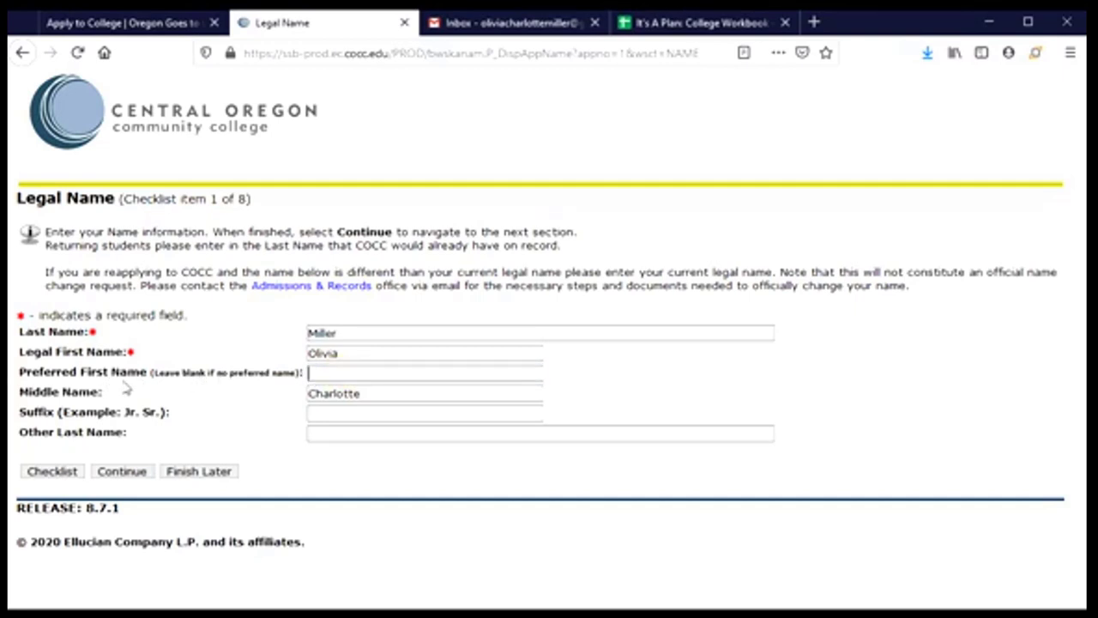
type("Livvy")
left_click(319, 413)
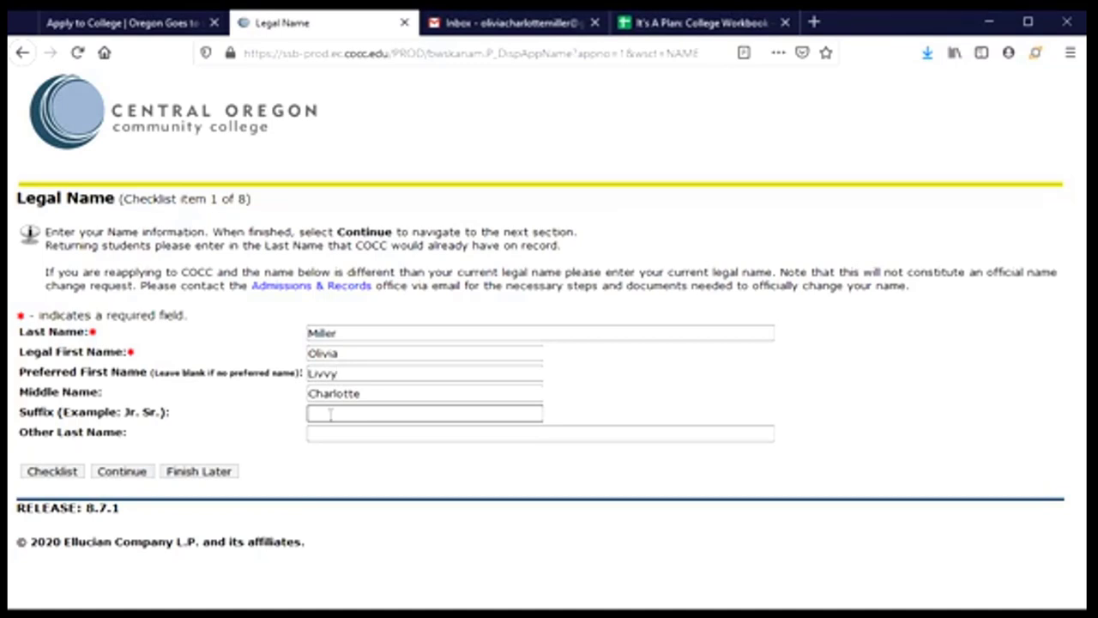
left_click(331, 414)
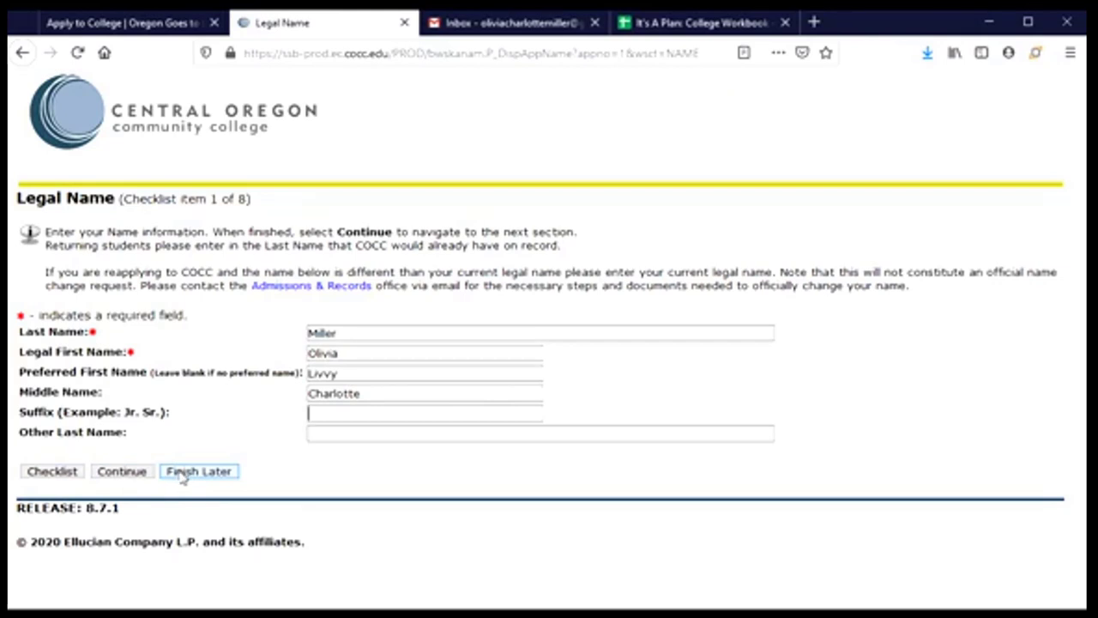
left_click(120, 477)
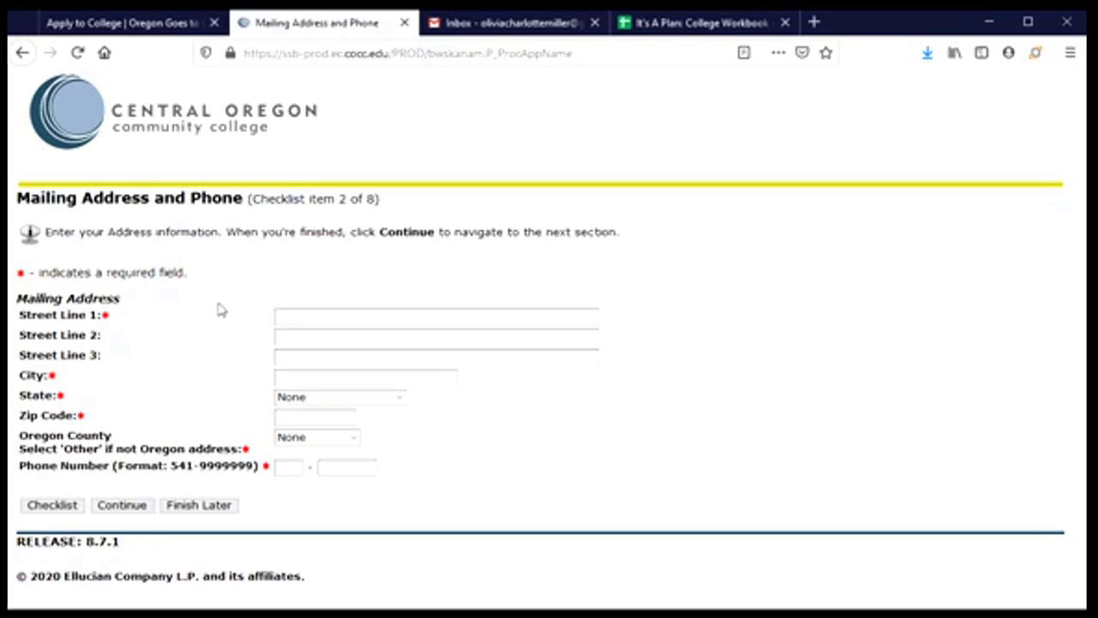
- Enter the two street address lines and the city, and choose the mailing state
left_click(365, 315)
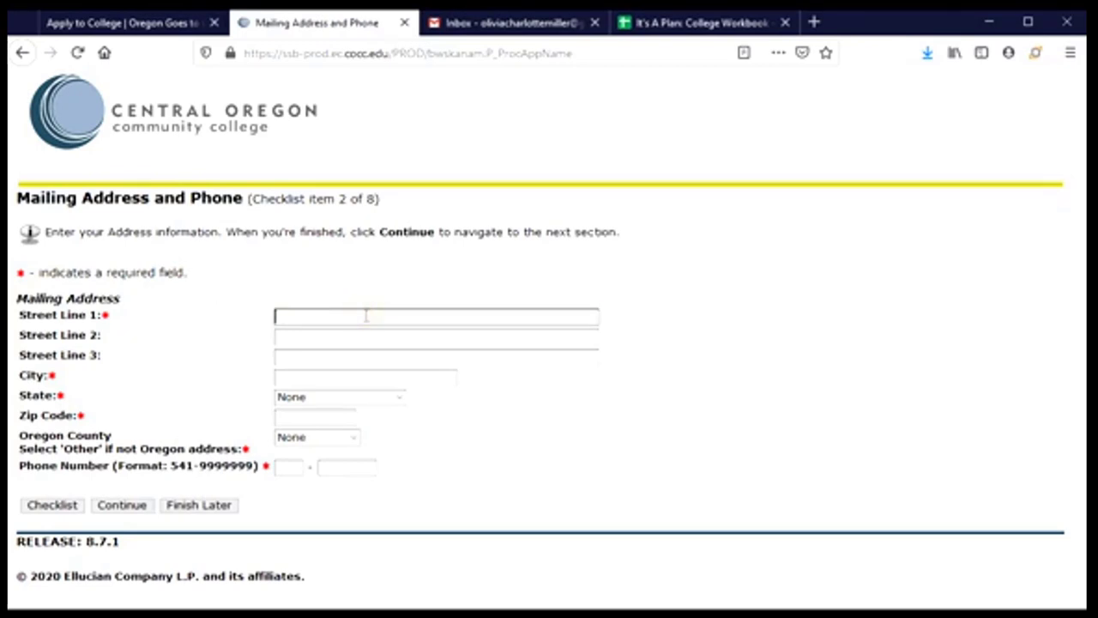
key("Tab")
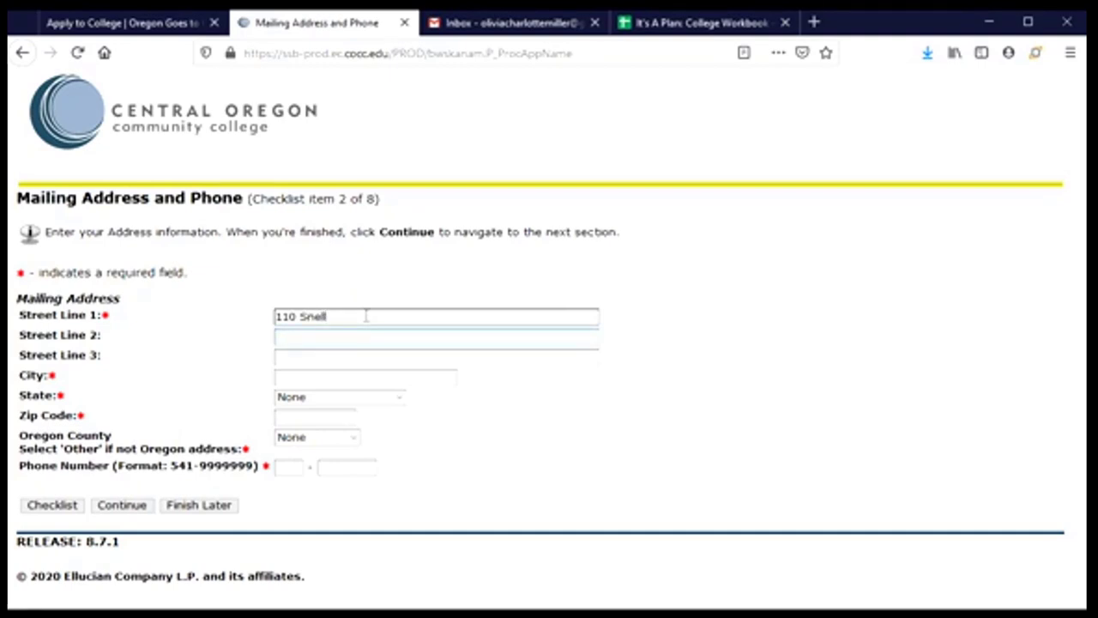
type("Apt 121")
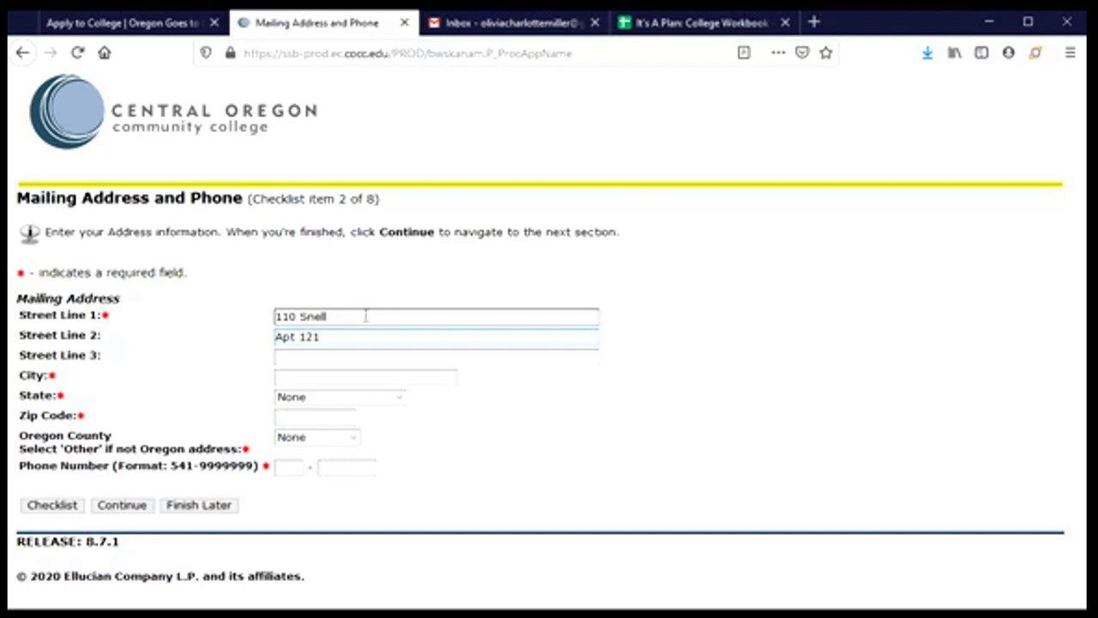
left_click(321, 377)
type("Cor")
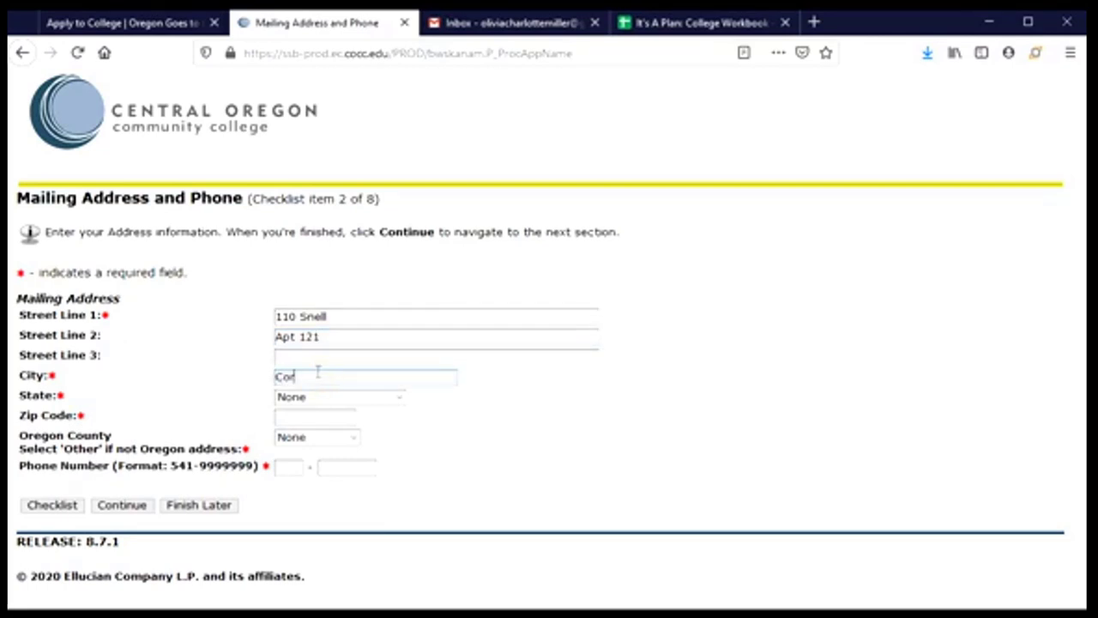
type("vallis")
key("Tab")
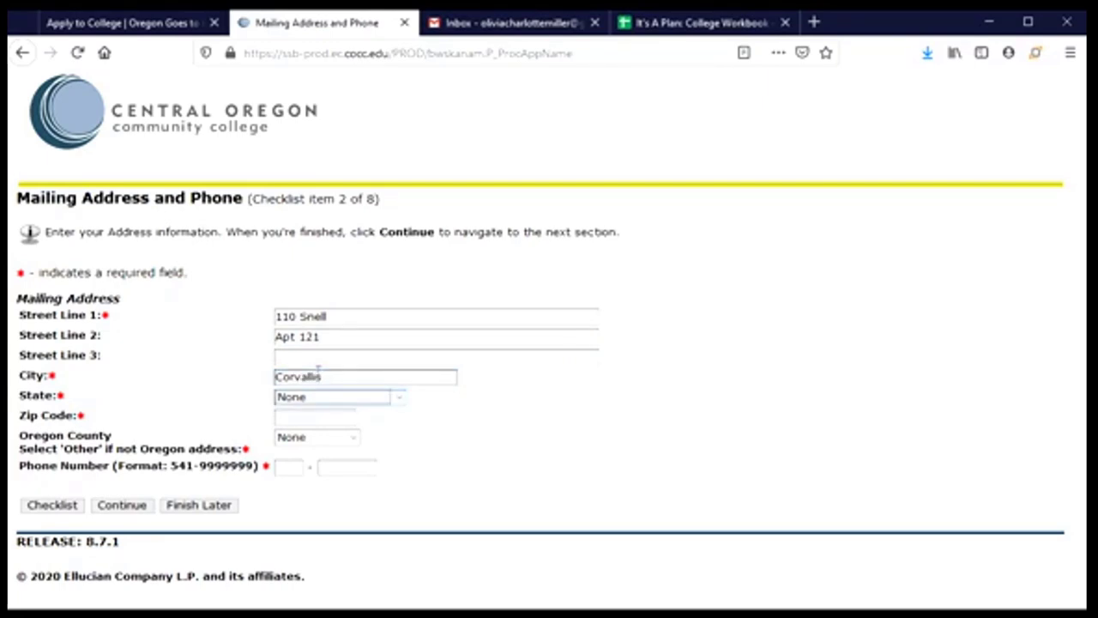
left_click(399, 399)
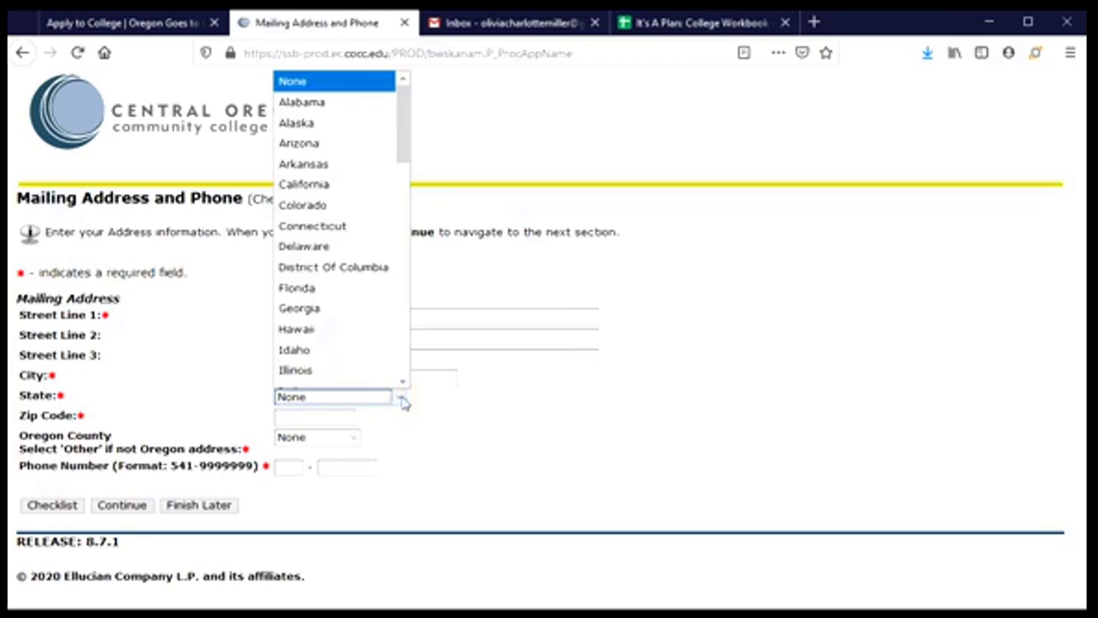
left_click_drag(405, 156, 410, 319)
left_click(313, 269)
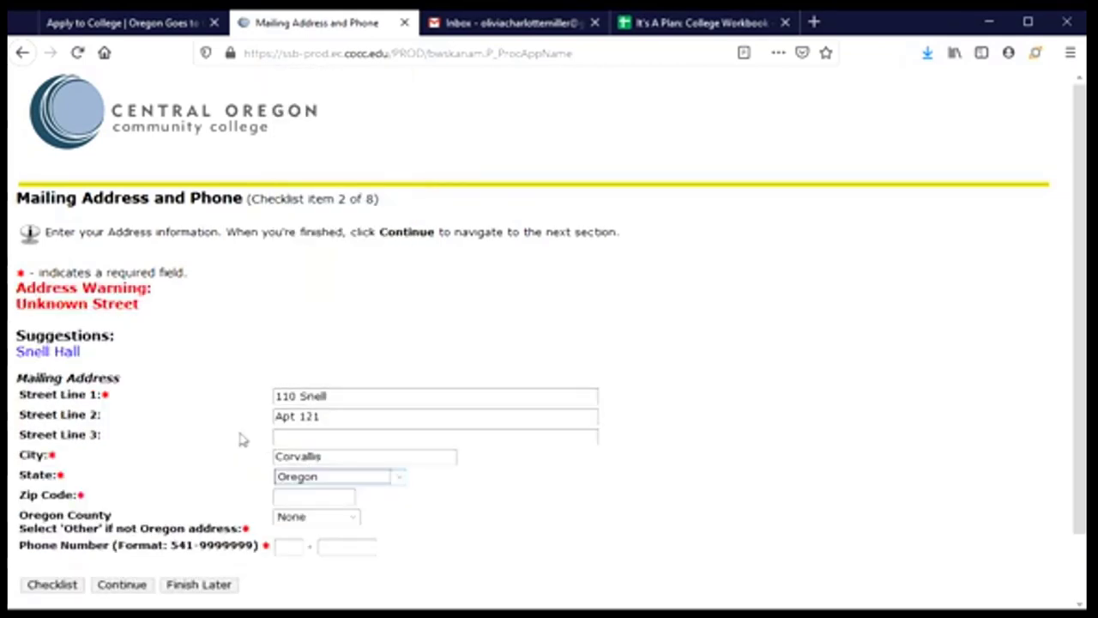
scroll(185, 416, "down", 2)
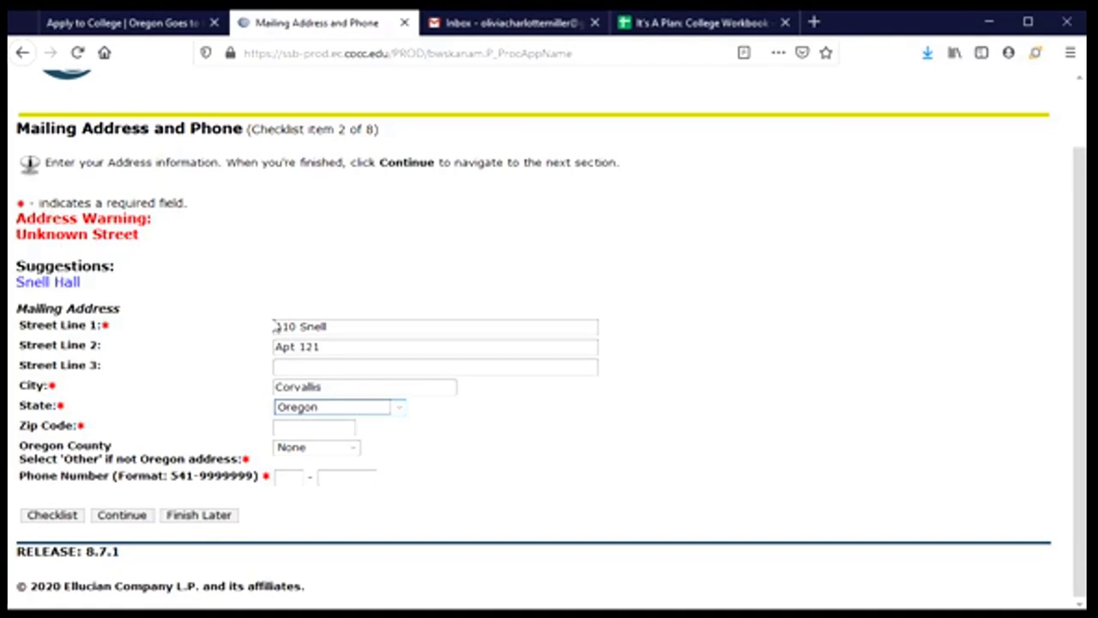
left_click(350, 327)
type("Hall")
- Add the zip code, county and phone number, then save the mailing address section
left_click(30, 282)
type("97")
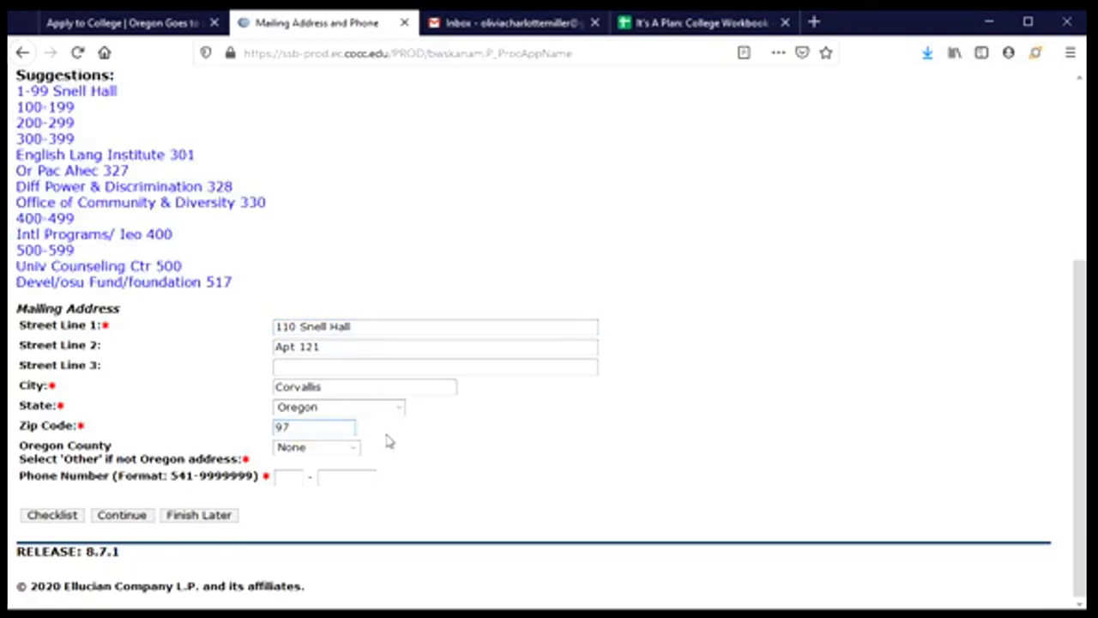
type("331")
left_click(343, 448)
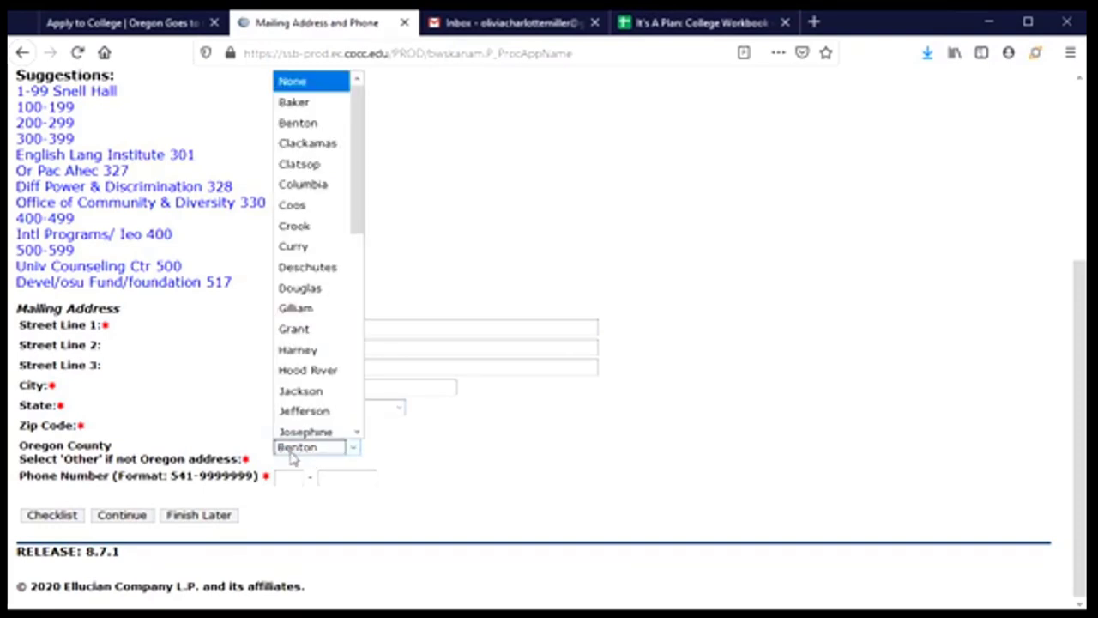
left_click(291, 456)
left_click(293, 474)
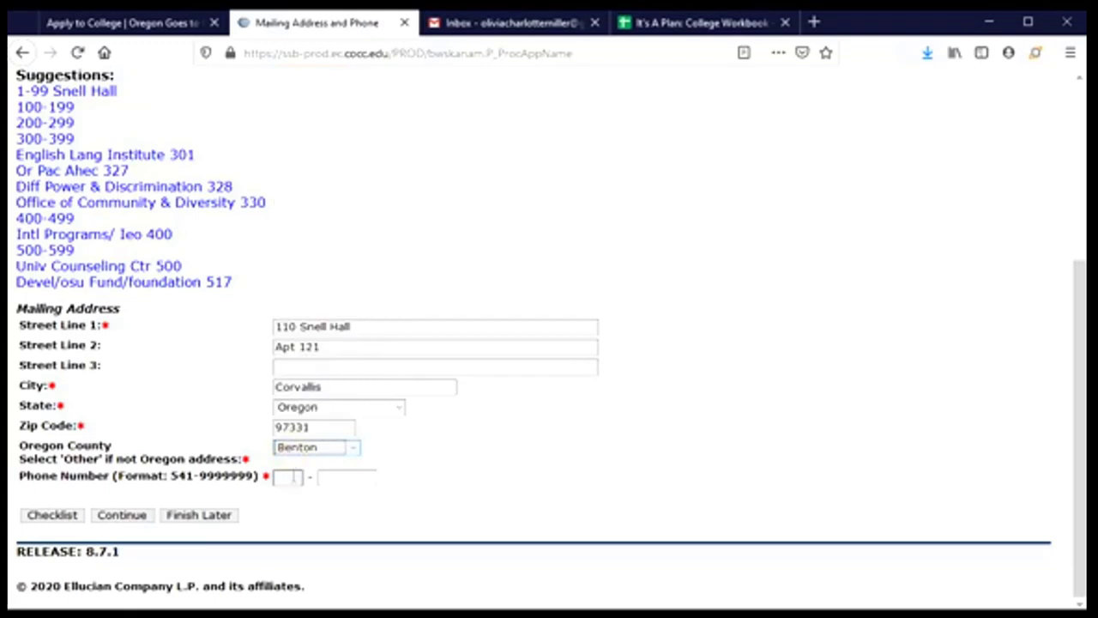
type("541")
key("Tab")
type("5551234")
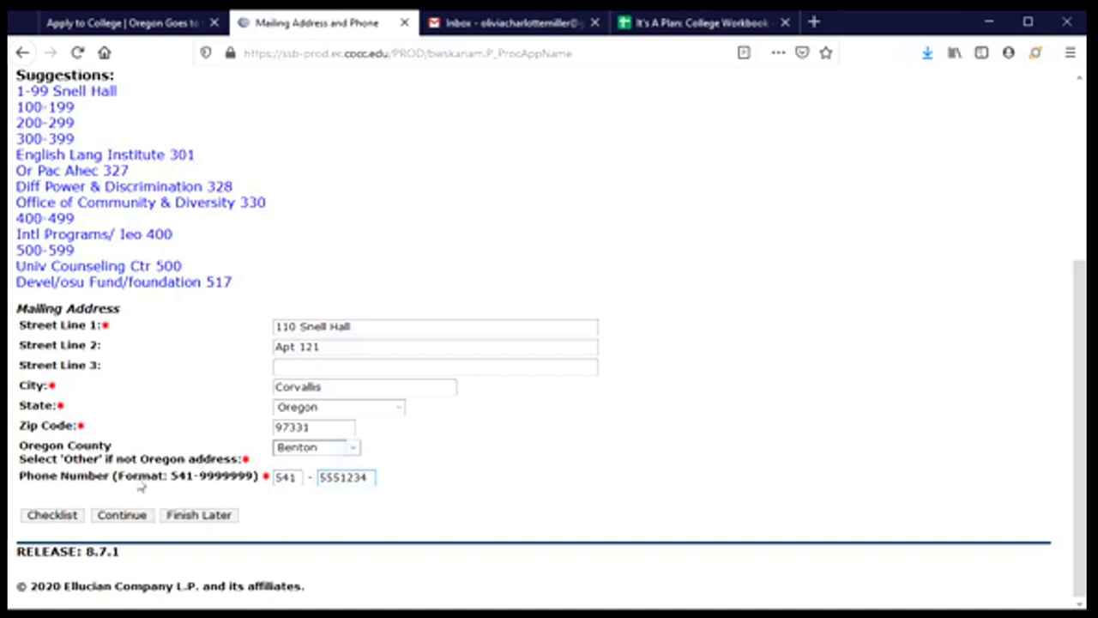
left_click(124, 515)
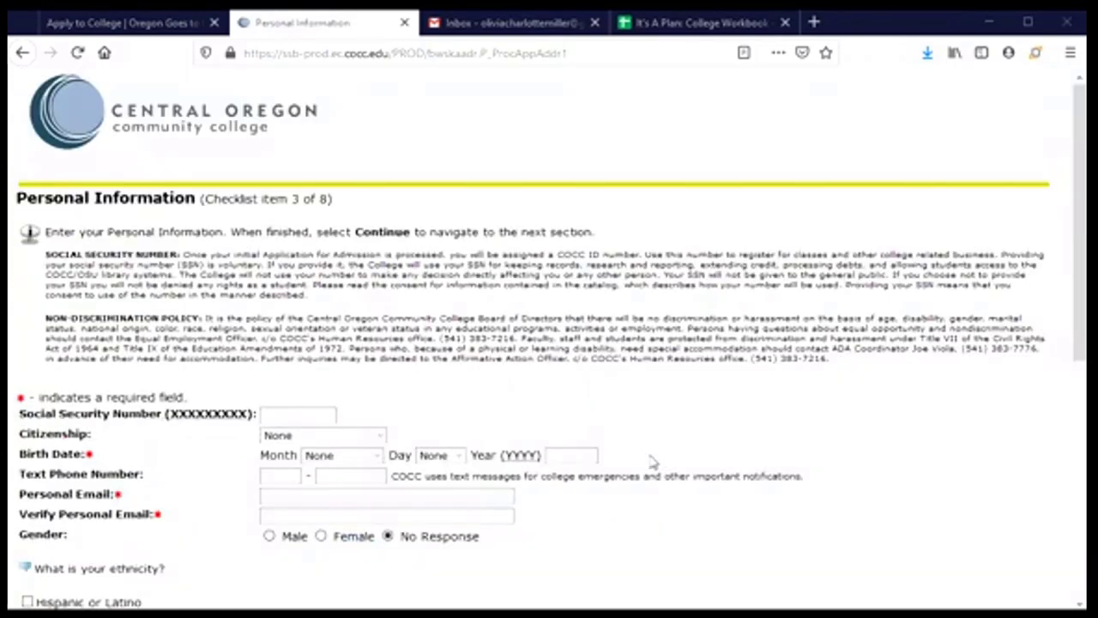
- Type the applicant's nine-digit number into the Social Security Number field
scroll(652, 457, "down", 4)
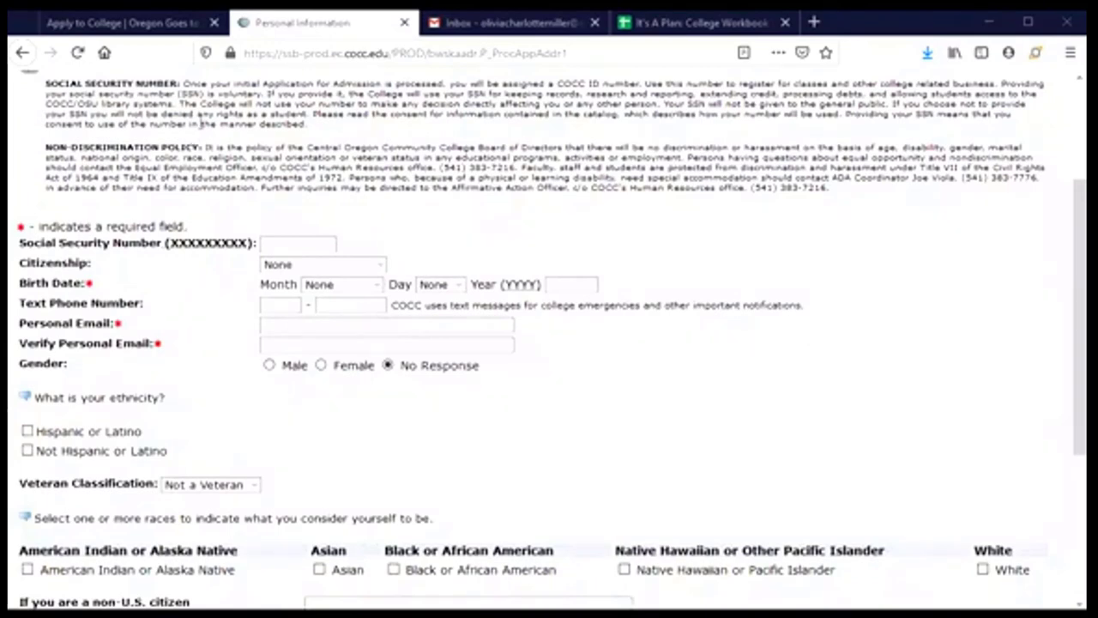
scroll(204, 179, "up", 2)
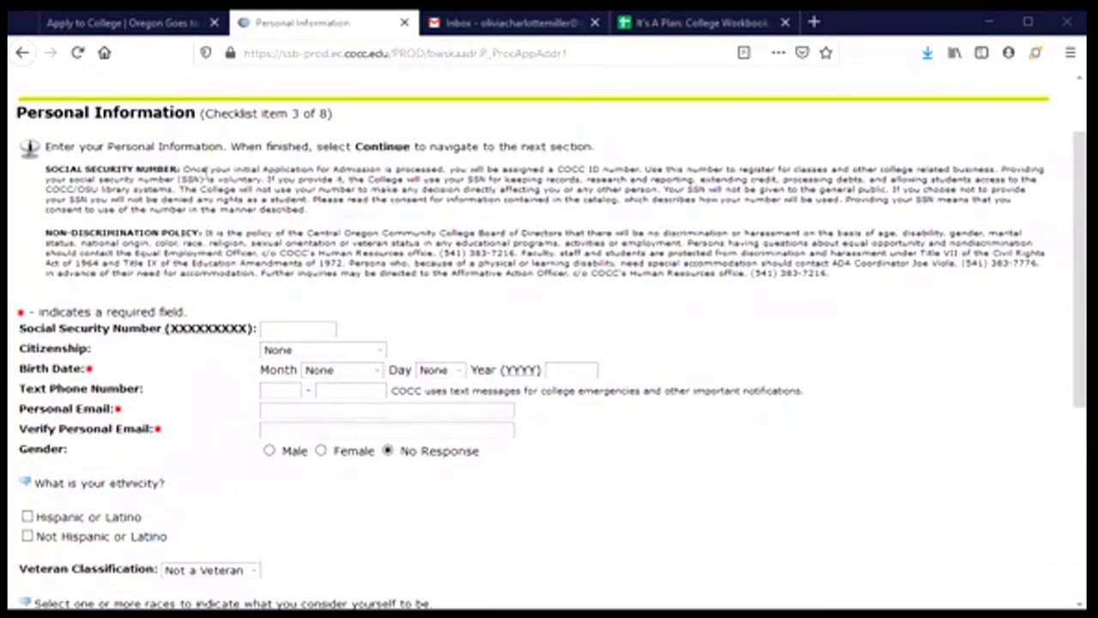
scroll(206, 170, "down", 2)
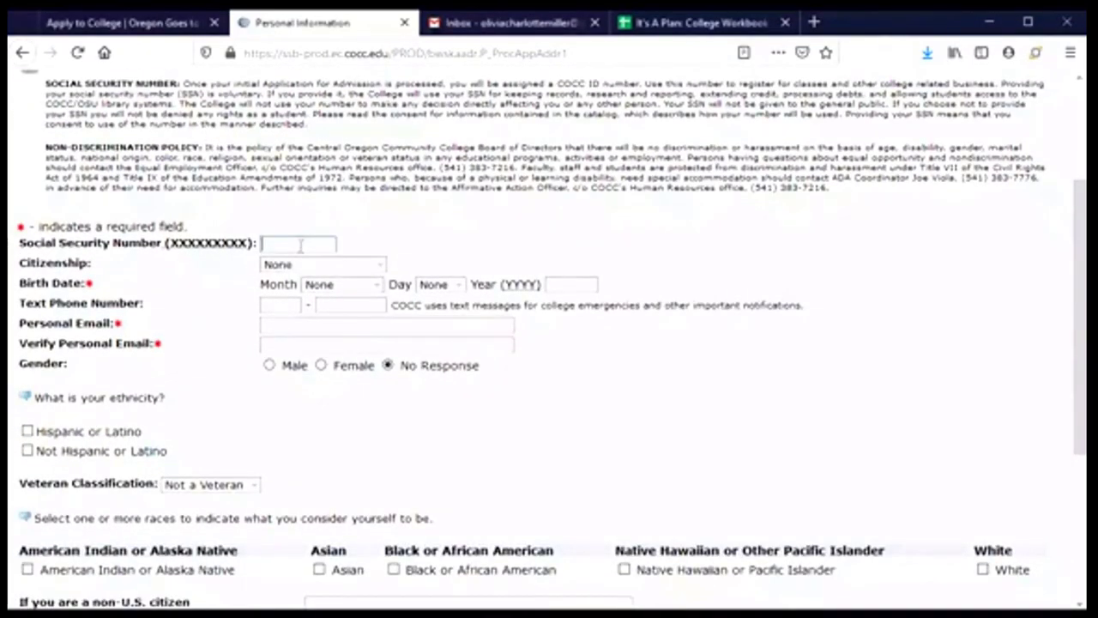
left_click(298, 244)
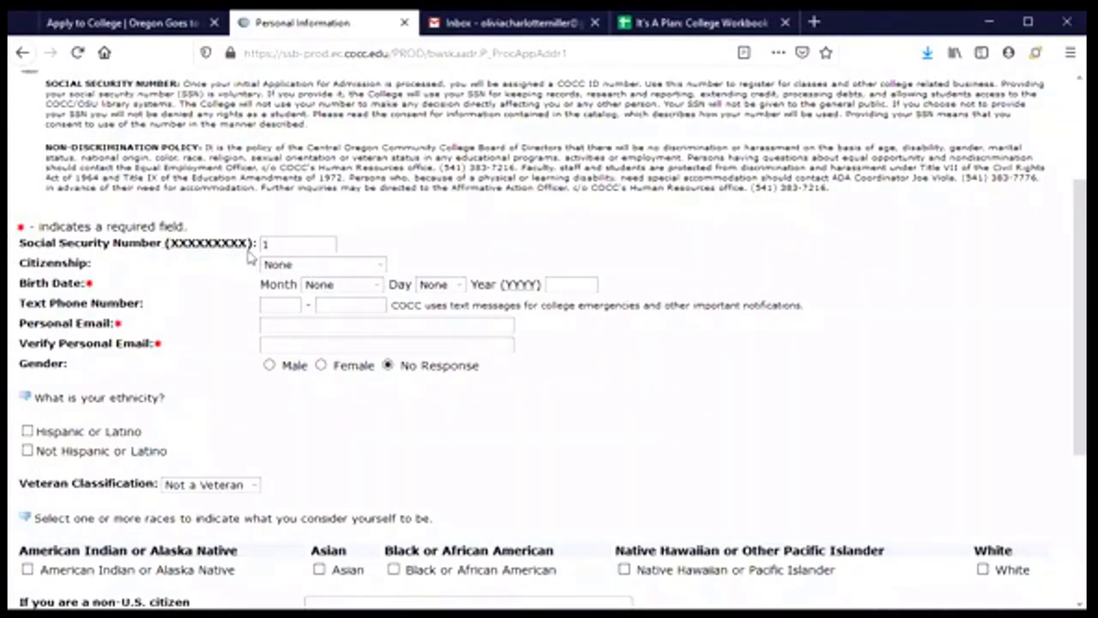
type("23456789")
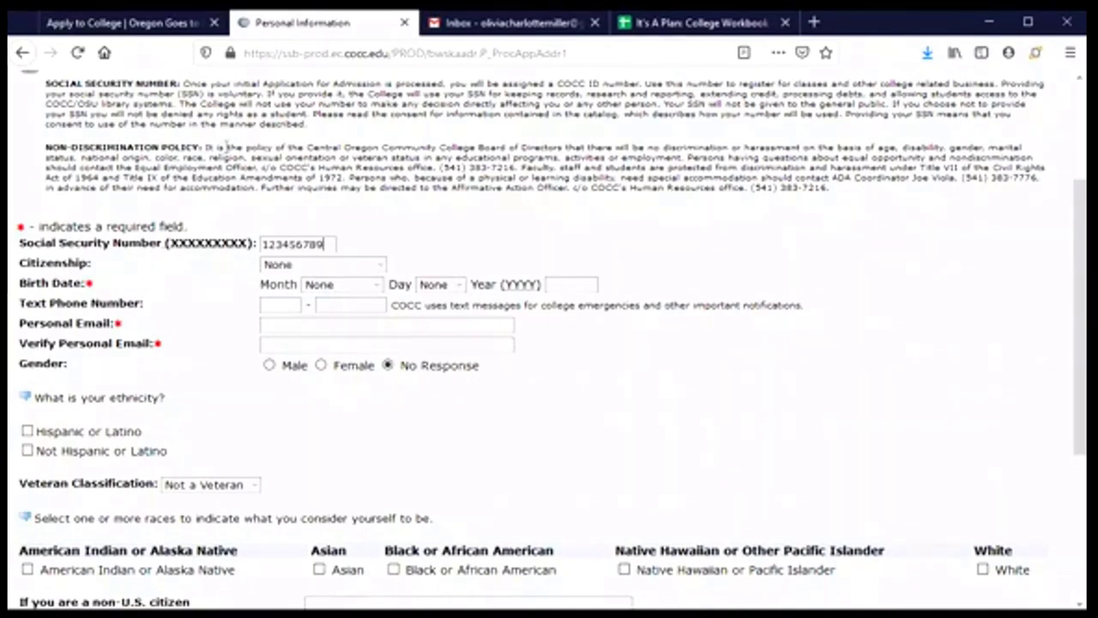
- Set citizenship to U.S. Citizen and birth date to January 01, 2003
left_click(381, 268)
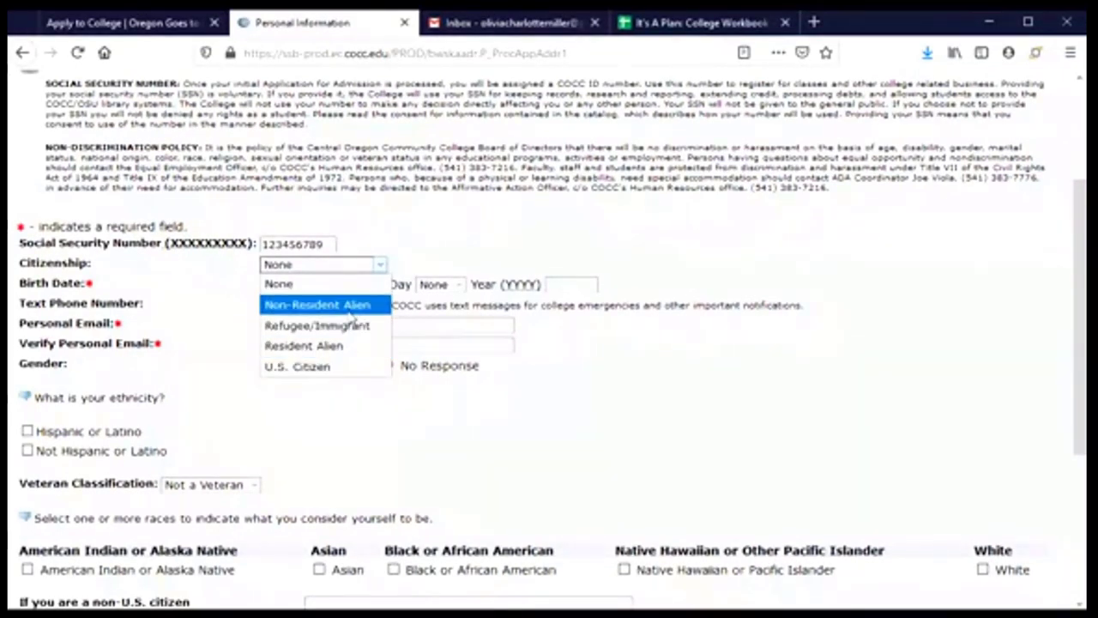
key("Escape")
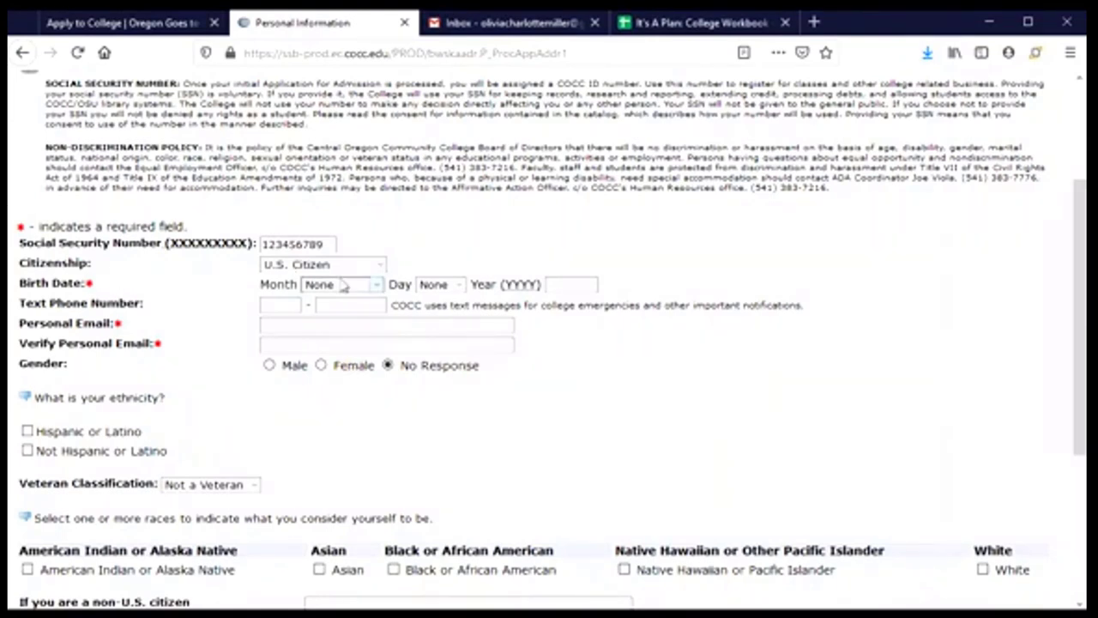
left_click(367, 287)
left_click(362, 325)
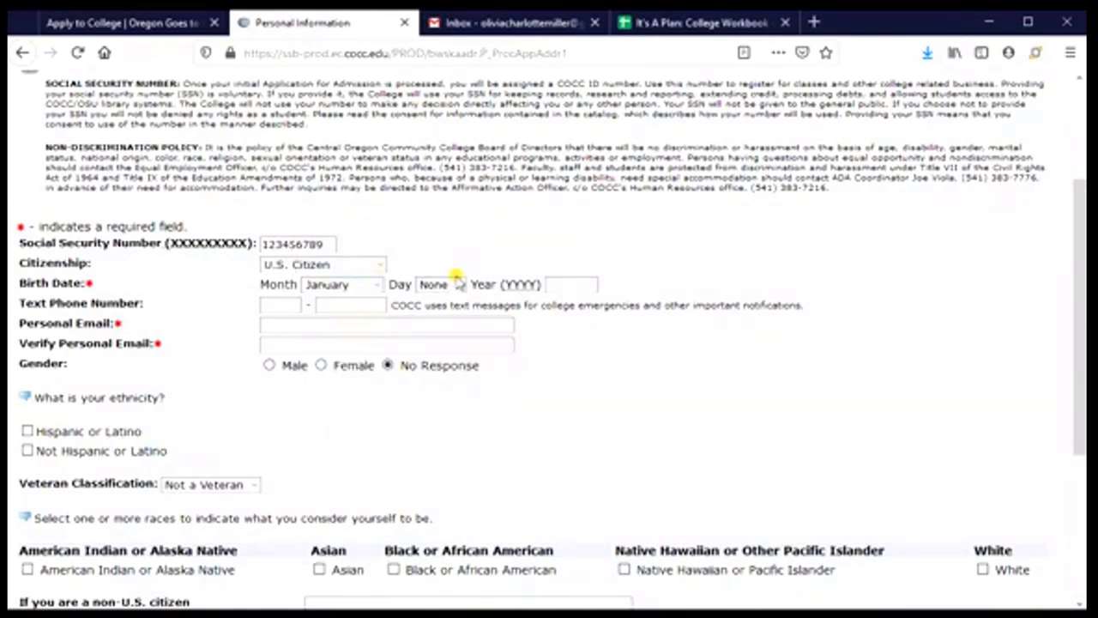
left_click(457, 283)
left_click(443, 365)
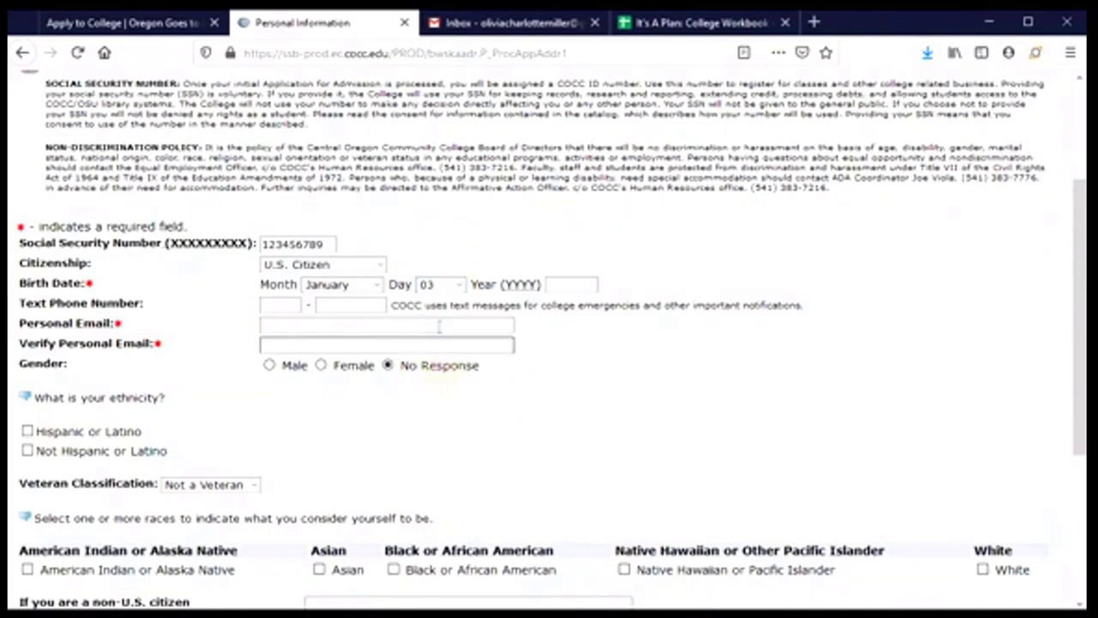
left_click(457, 284)
left_click(440, 325)
left_click(567, 286)
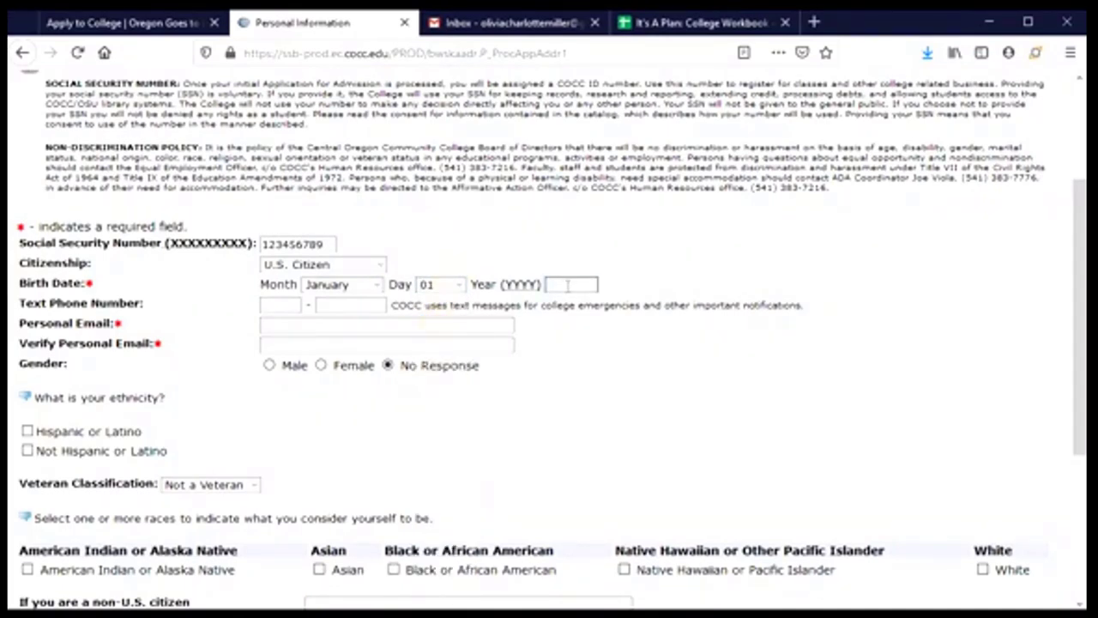
type("2003")
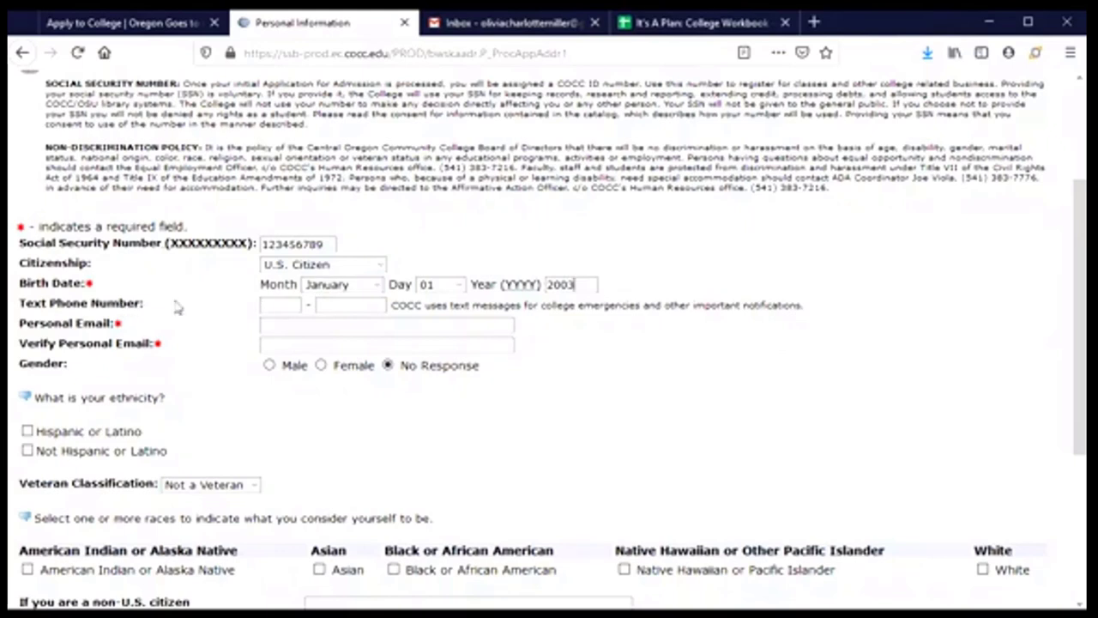
- Enter the text phone number and type the personal email address in both email fields
left_click(279, 307)
left_click(280, 301)
type("541")
key("Tab")
type("5551234")
left_click(301, 326)
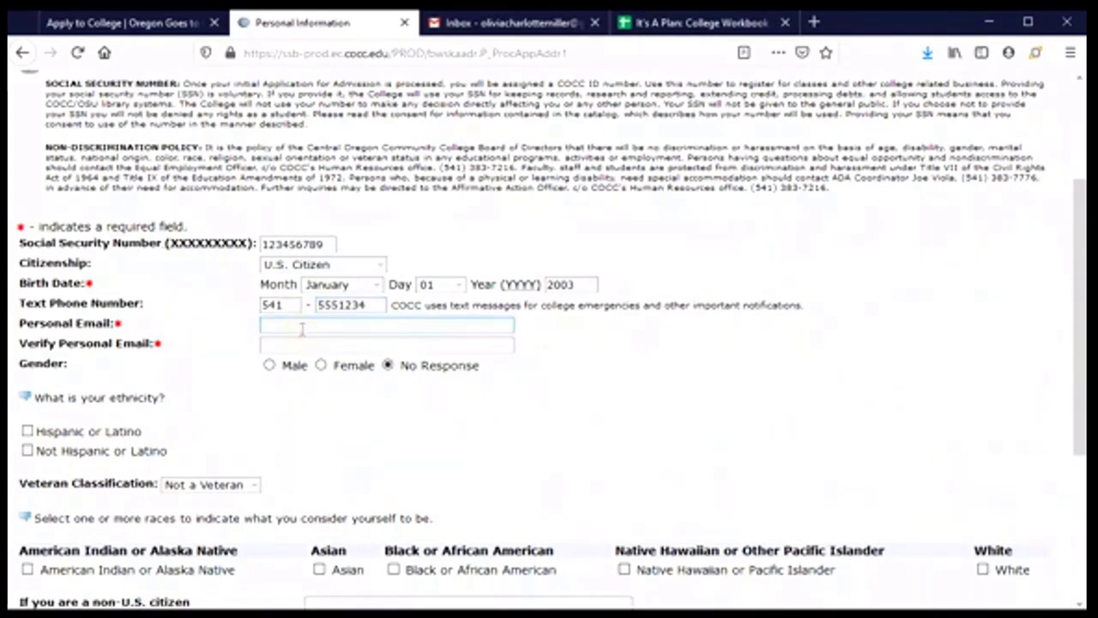
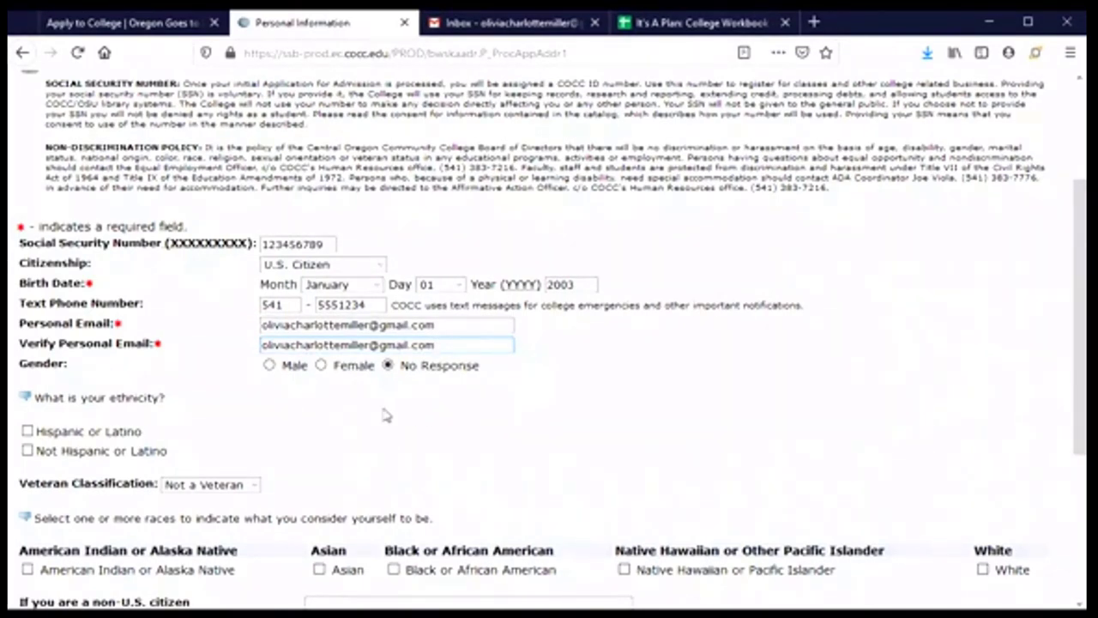
- Set gender to Female and mark ethnicity as Hispanic or Latino
scroll(318, 412, "down", 2)
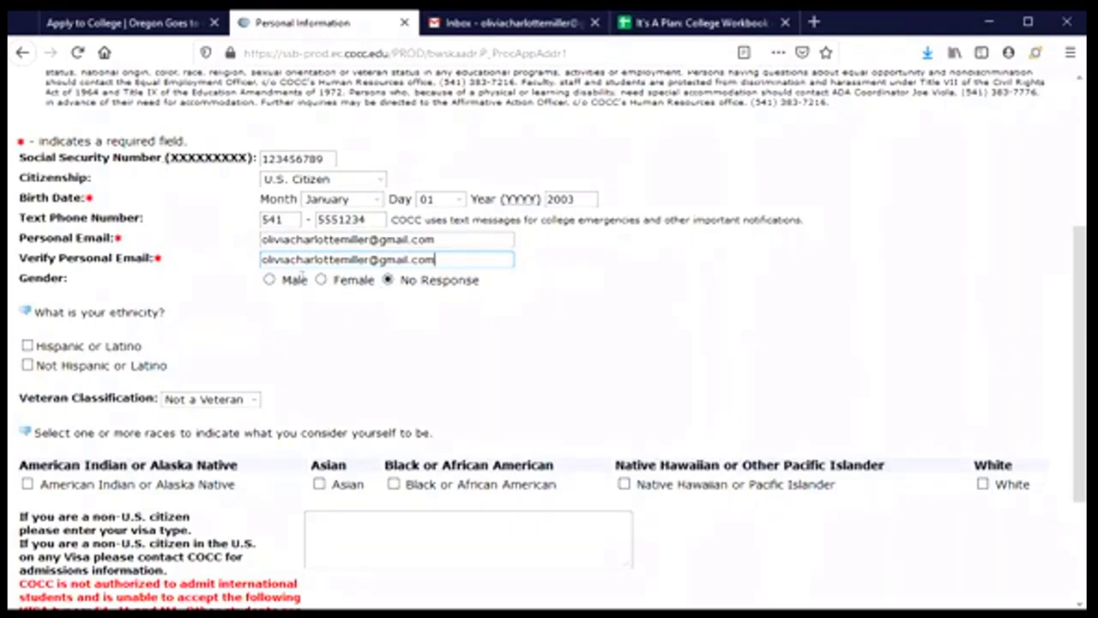
left_click(320, 280)
scroll(297, 348, "down", 2)
scroll(297, 348, "down", 2)
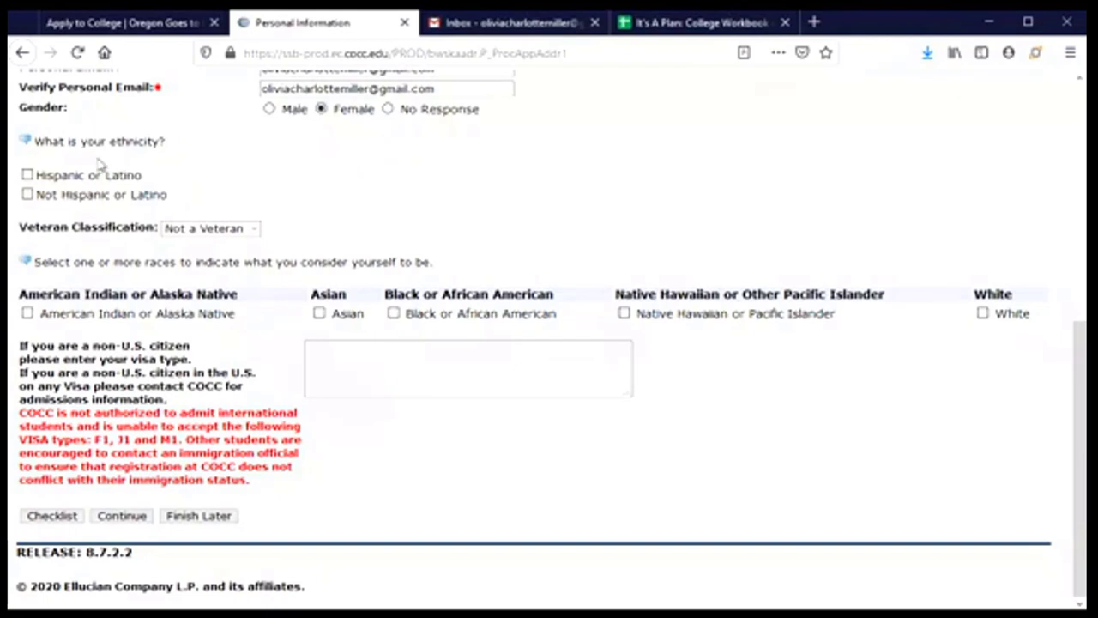
left_click(28, 176)
key("Tab")
key("Tab")
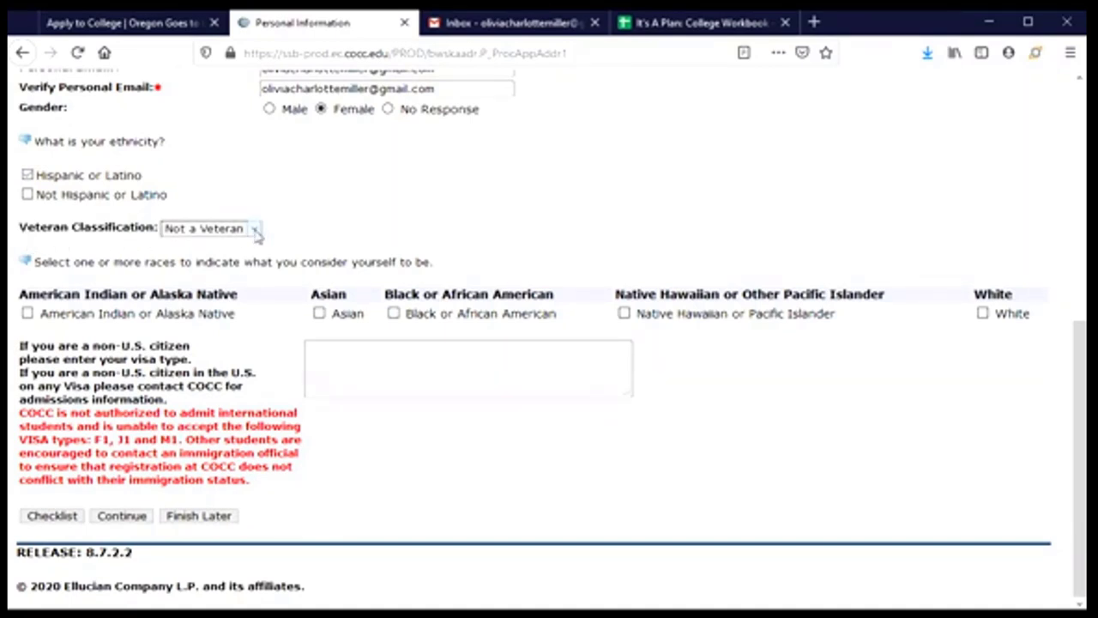
- Keep Not a Veteran, mark race as White, and submit the personal information
left_click(255, 230)
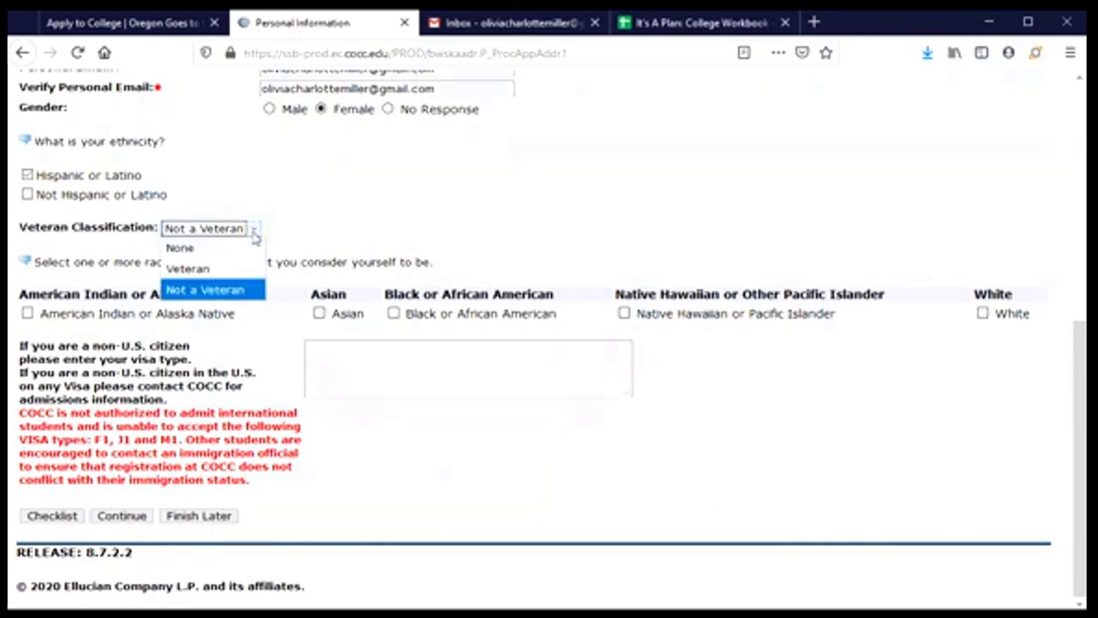
left_click(227, 289)
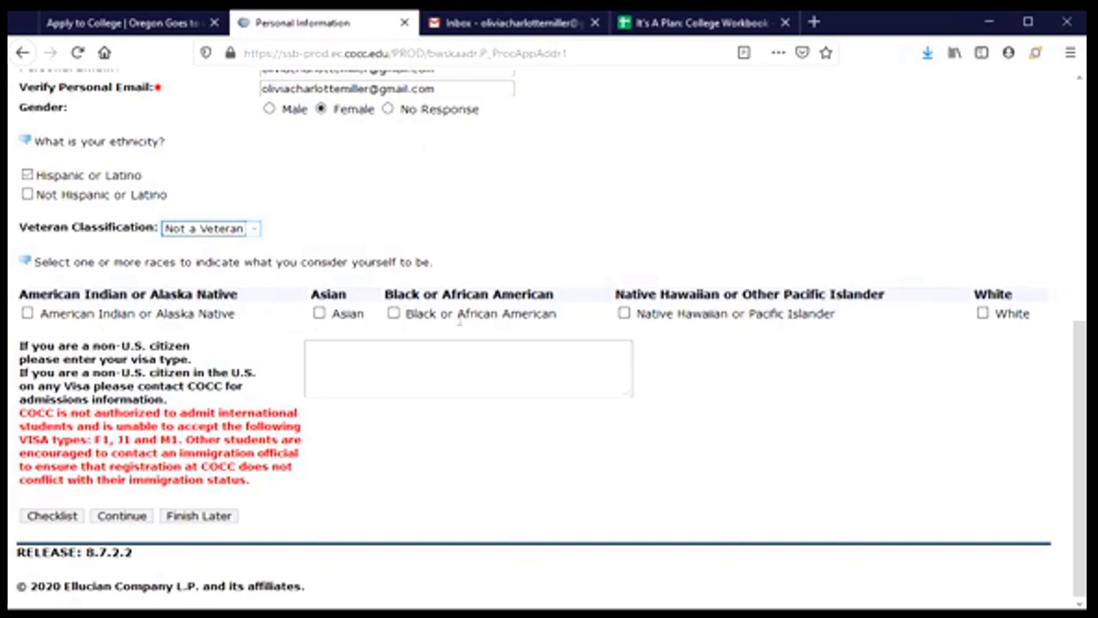
left_click(982, 313)
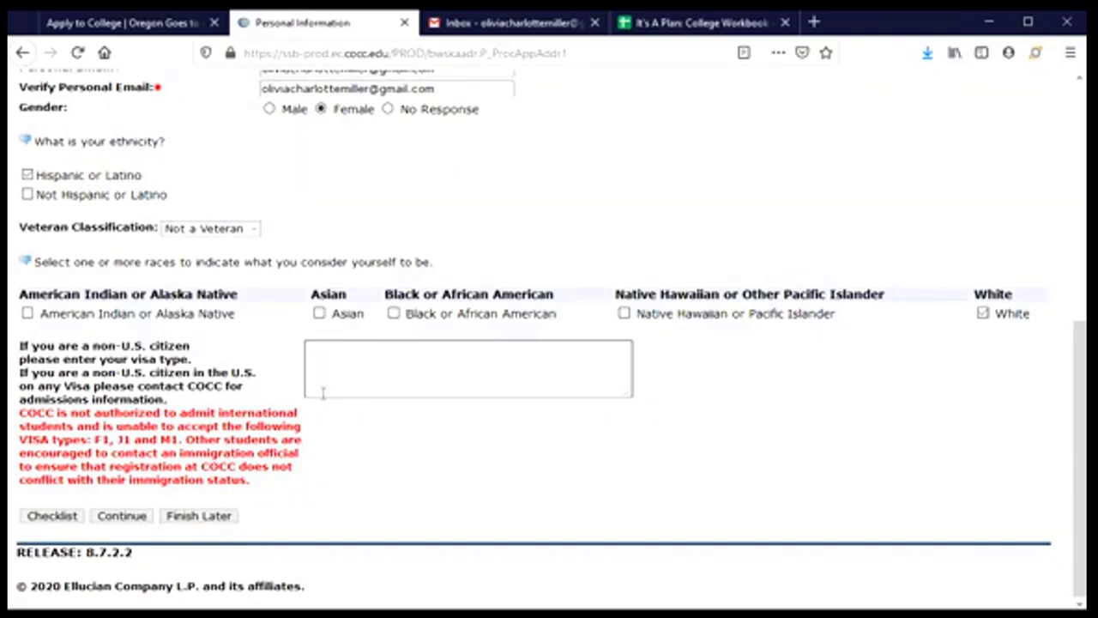
left_click(120, 524)
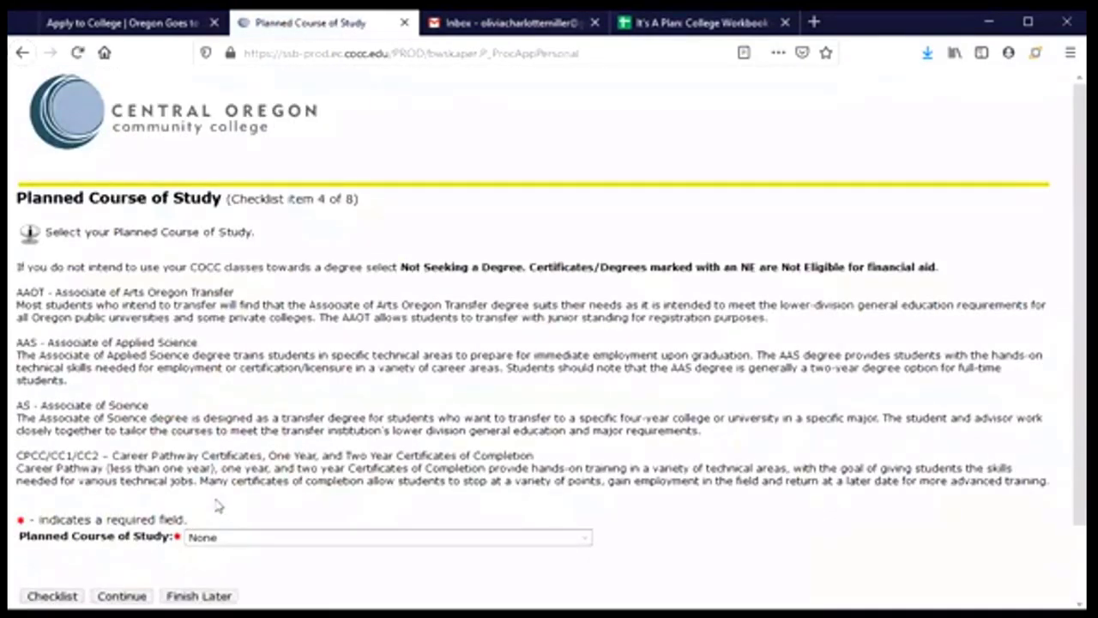
- Choose Sociology-AAOT from the Planned Course of Study list and continue
scroll(221, 360, "down", 2)
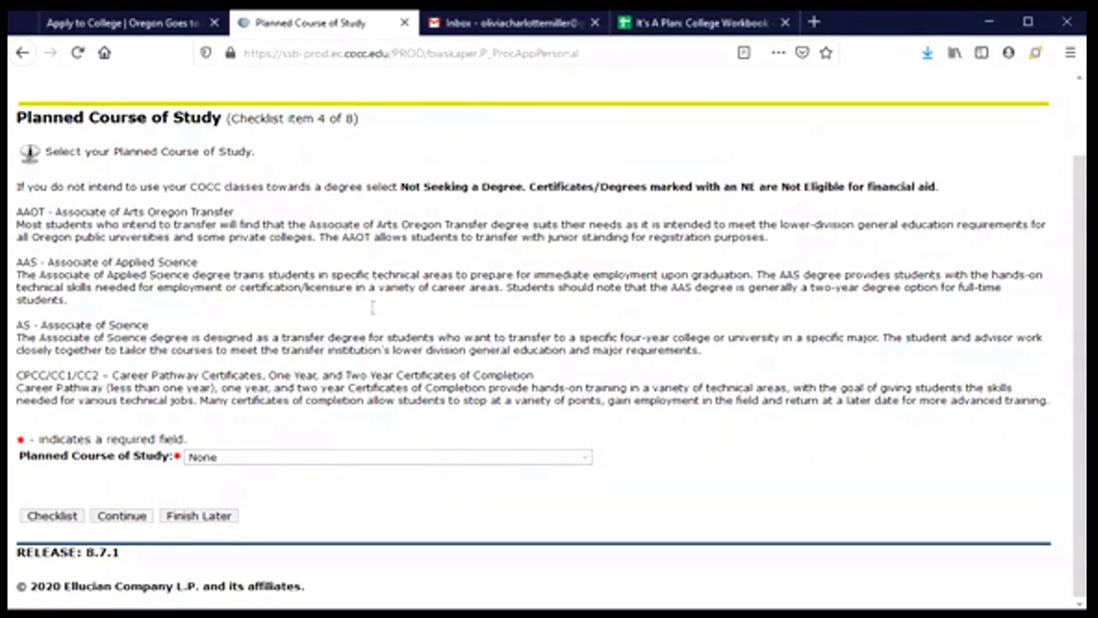
left_click(374, 462)
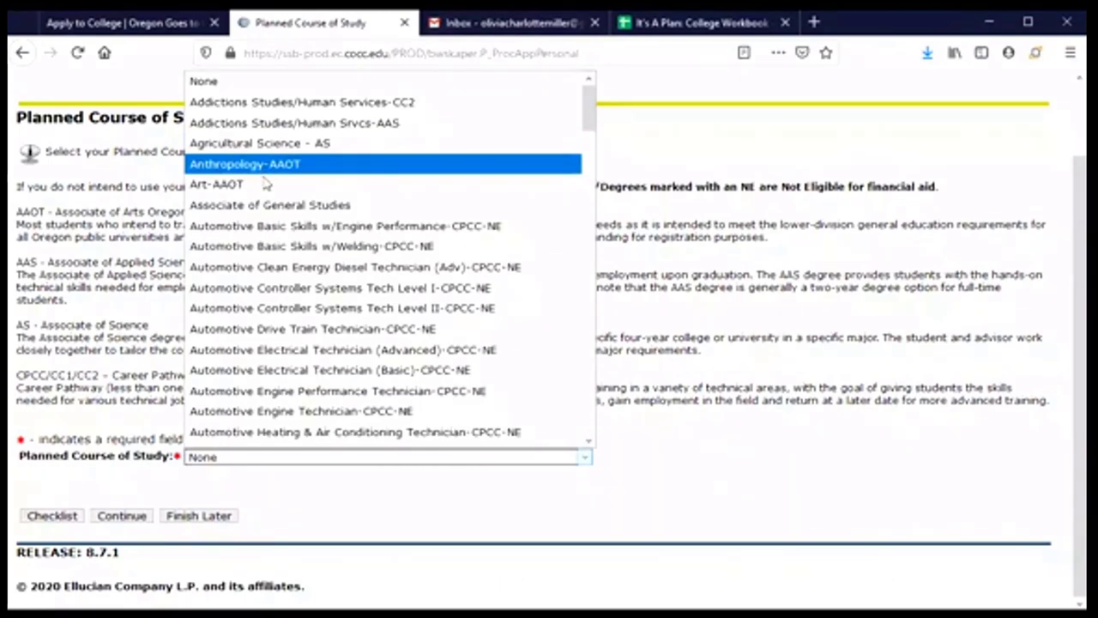
scroll(266, 183, "down", 1)
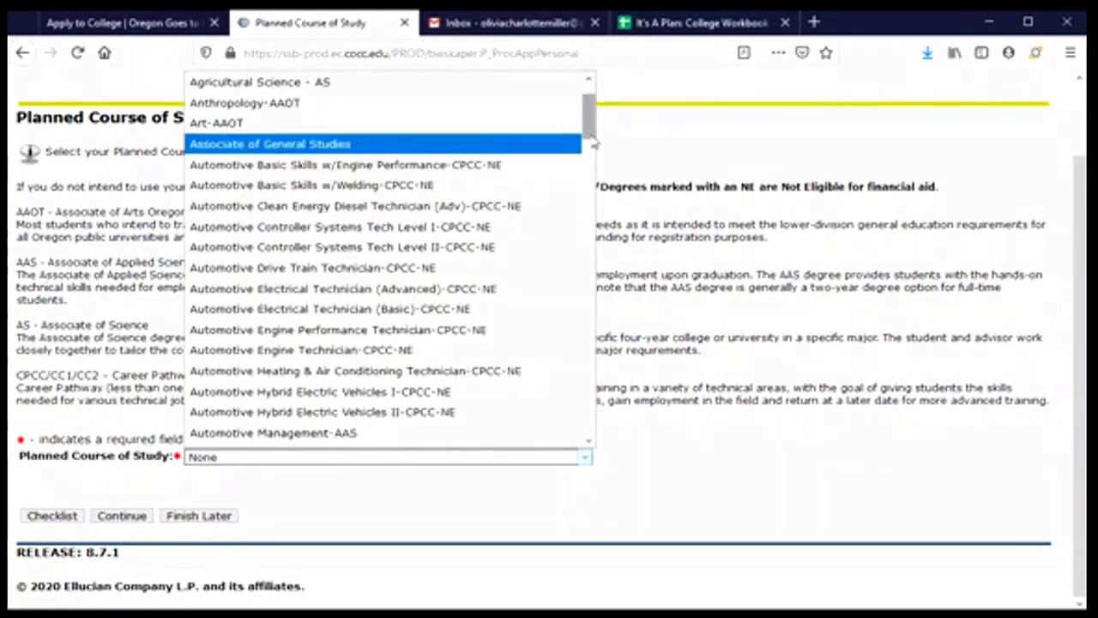
left_click_drag(591, 140, 597, 439)
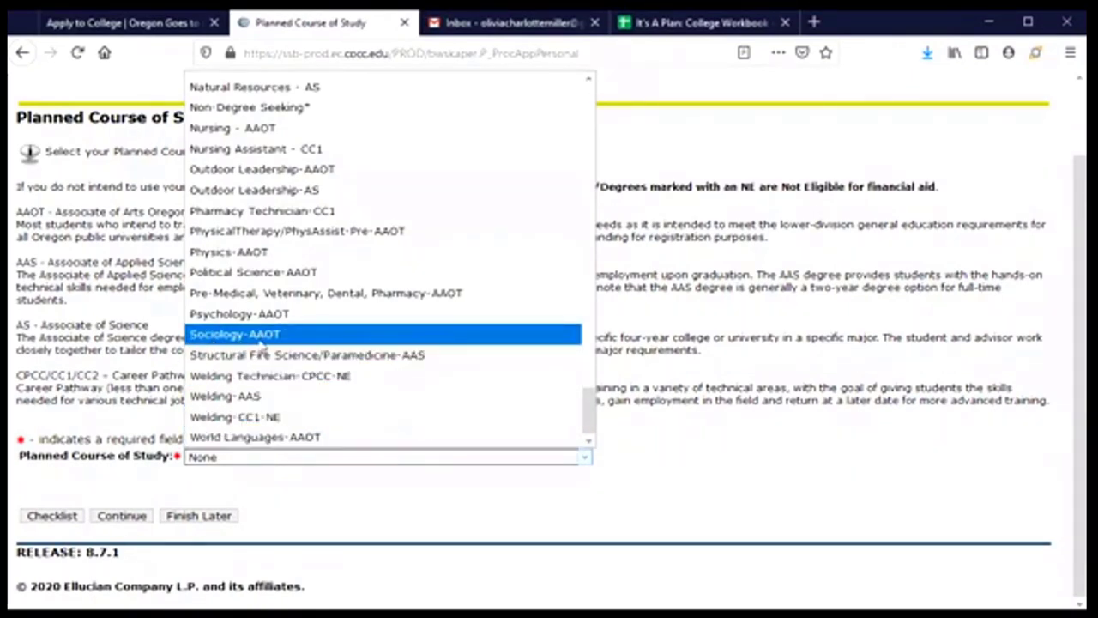
left_click(263, 340)
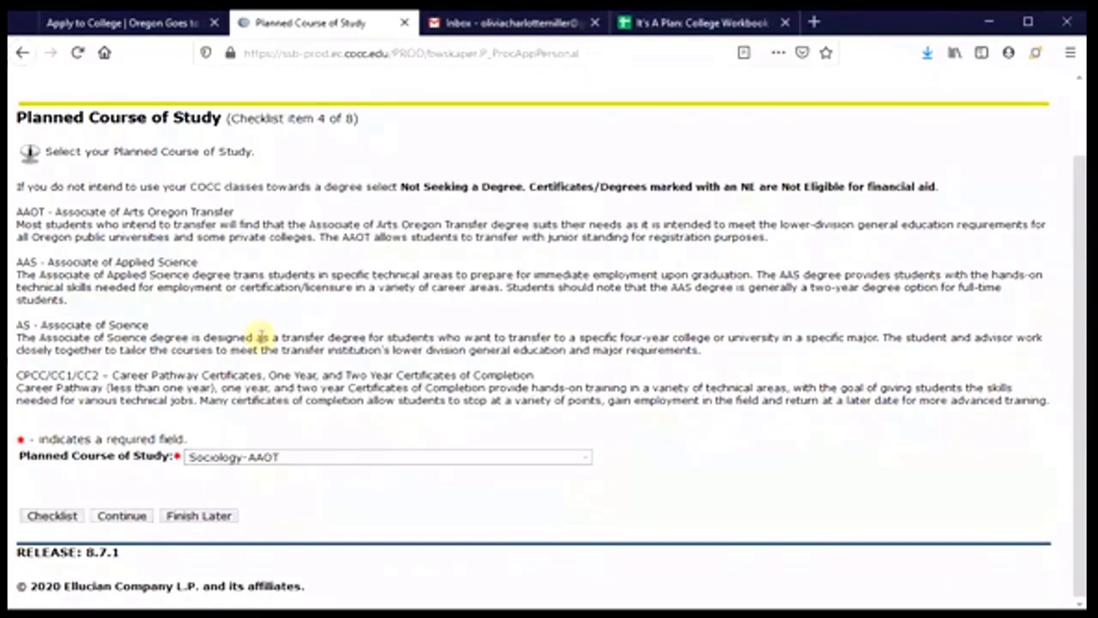
left_click(121, 515)
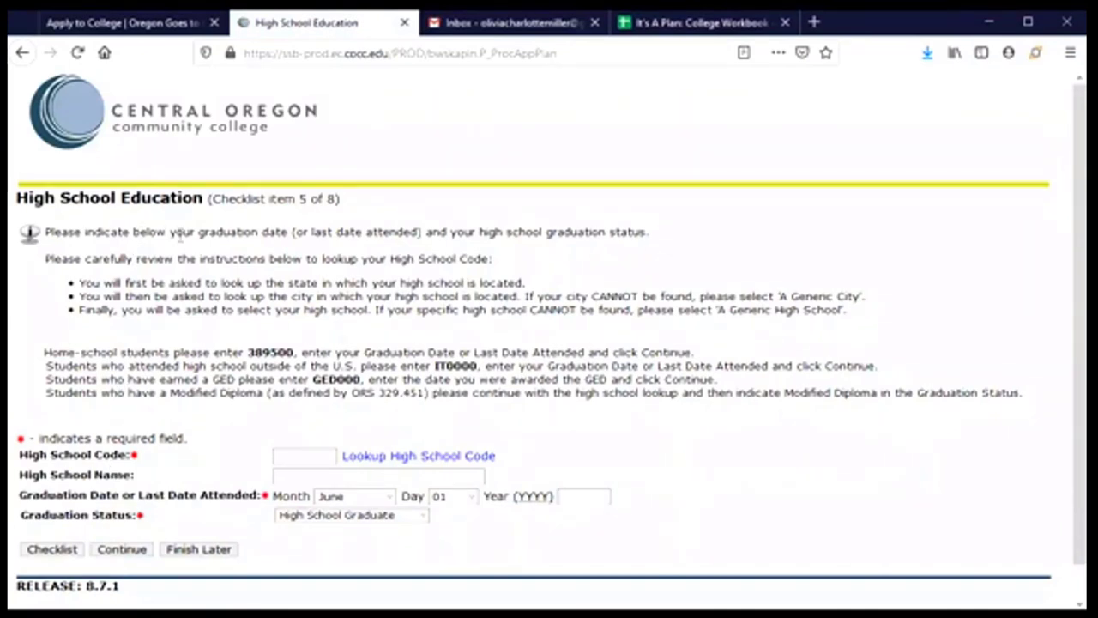
- Open the Lookup High School Code link beside the High School Code field
scroll(180, 236, "down", 1)
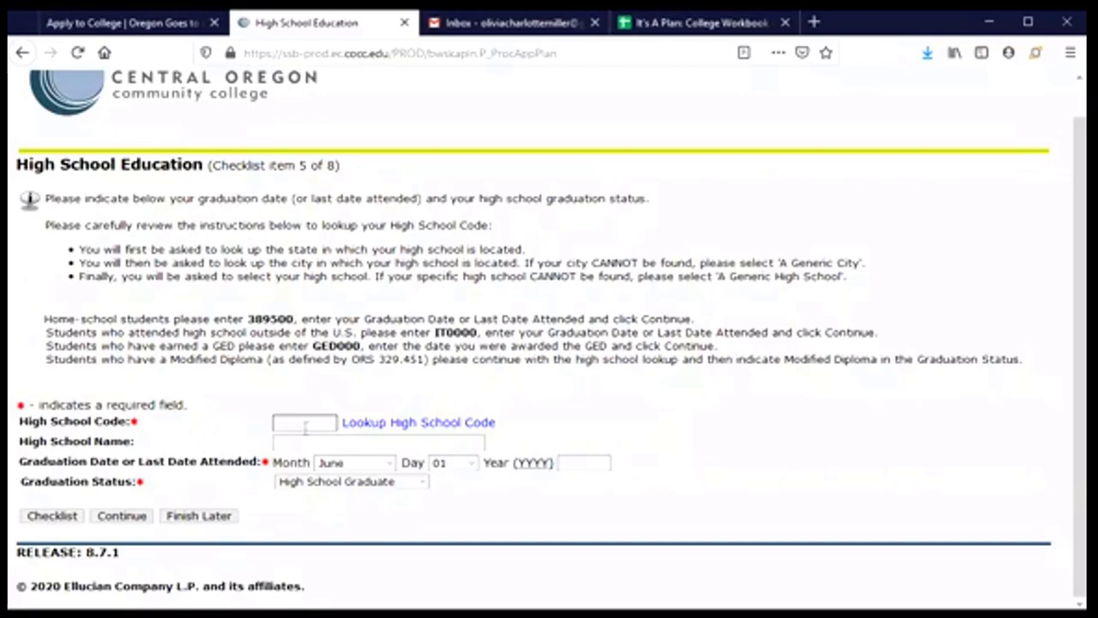
left_click(284, 422)
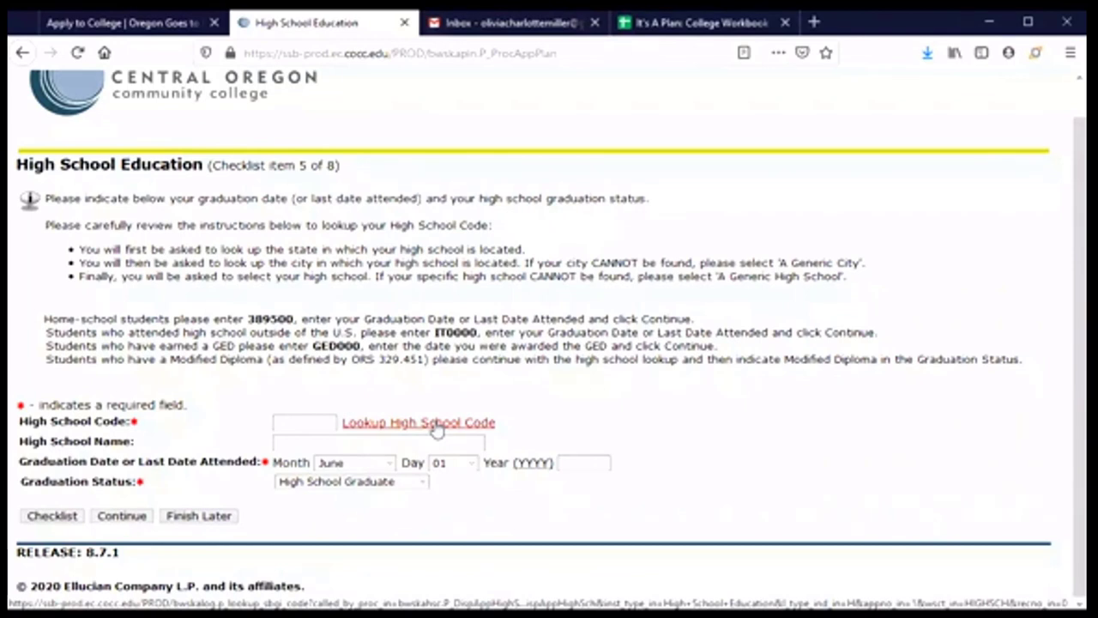
left_click(437, 424)
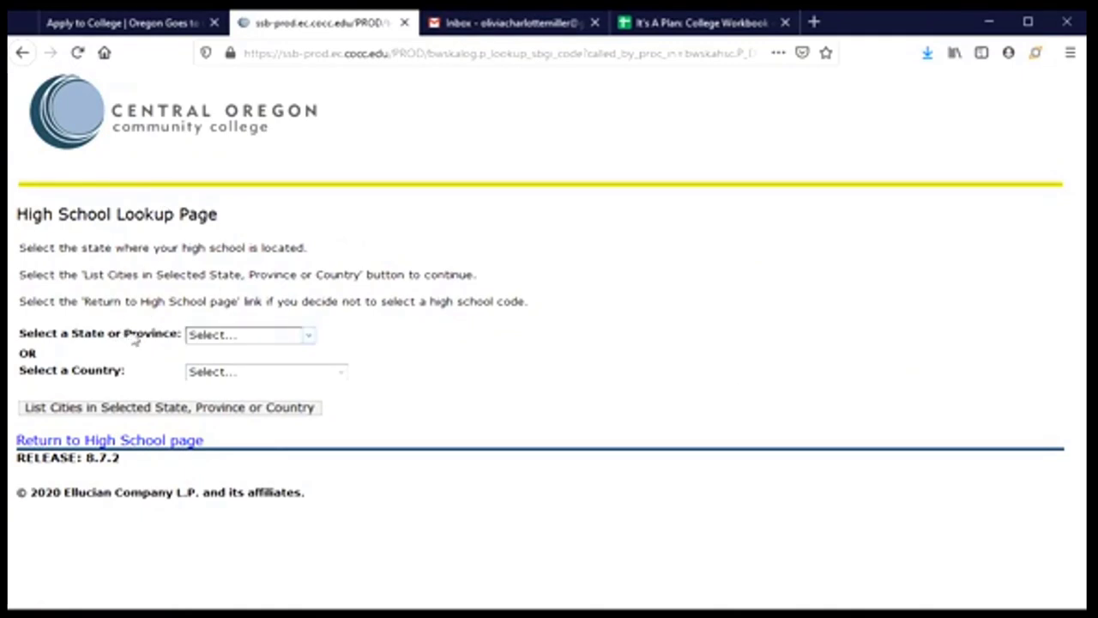
- Narrow the high school lookup to Oregon and the city of Corvallis
left_click(234, 336)
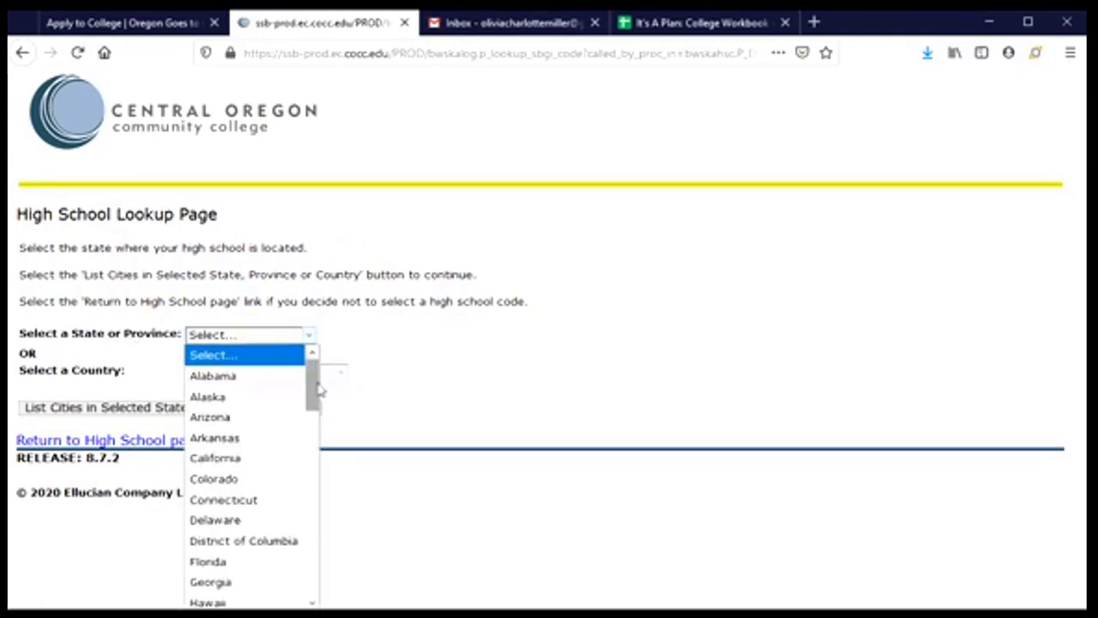
left_click_drag(314, 369, 314, 532)
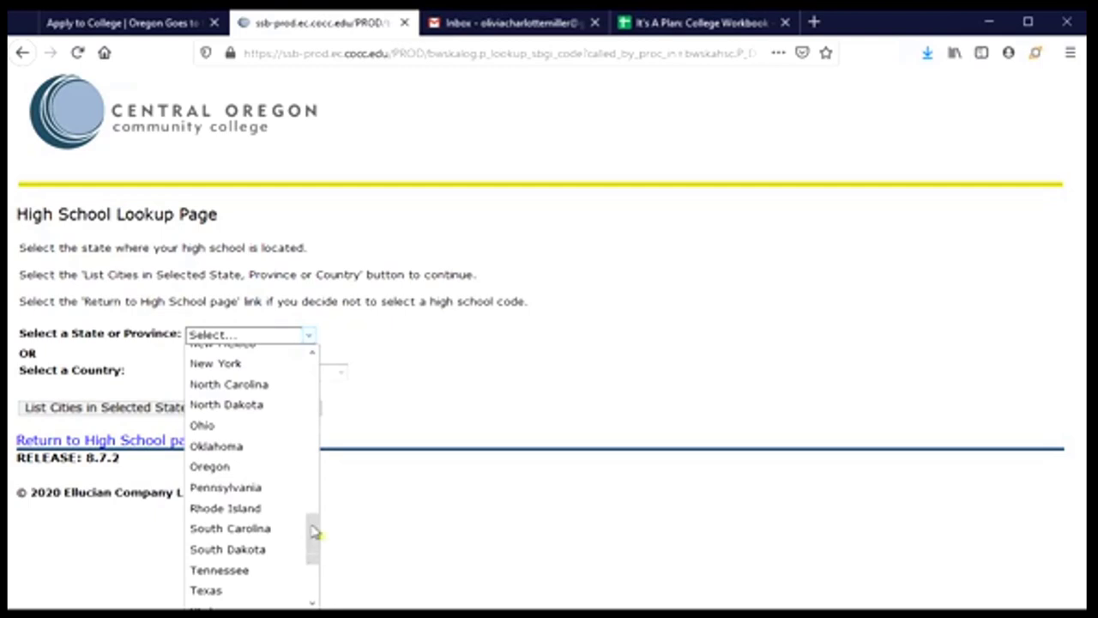
left_click(220, 468)
left_click(133, 408)
left_click(282, 340)
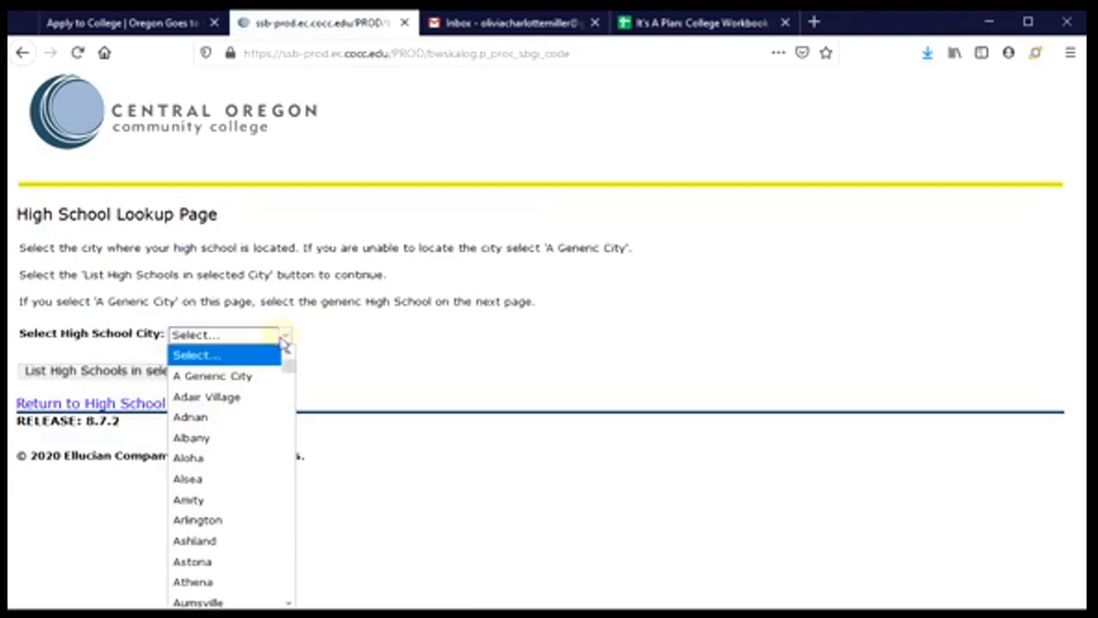
left_click_drag(287, 363, 287, 408)
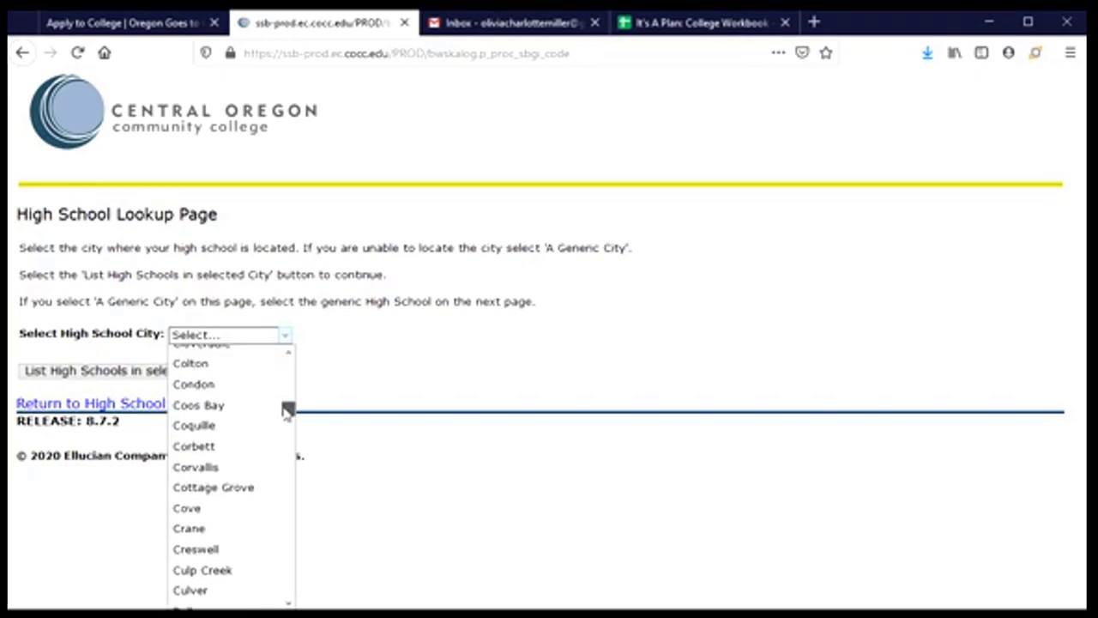
left_click(206, 471)
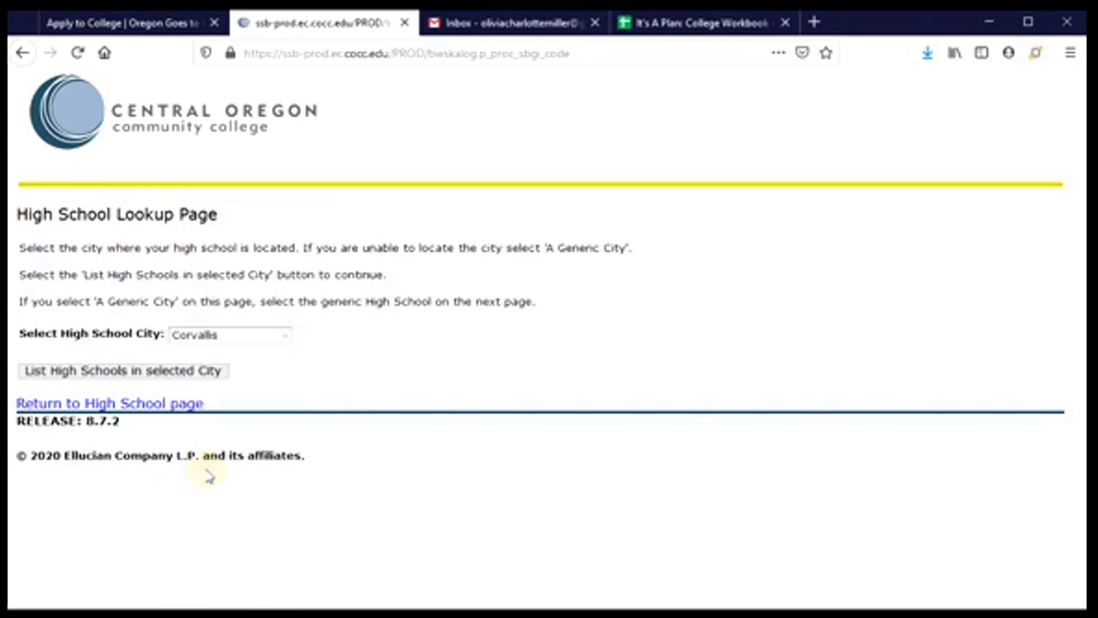
left_click(78, 380)
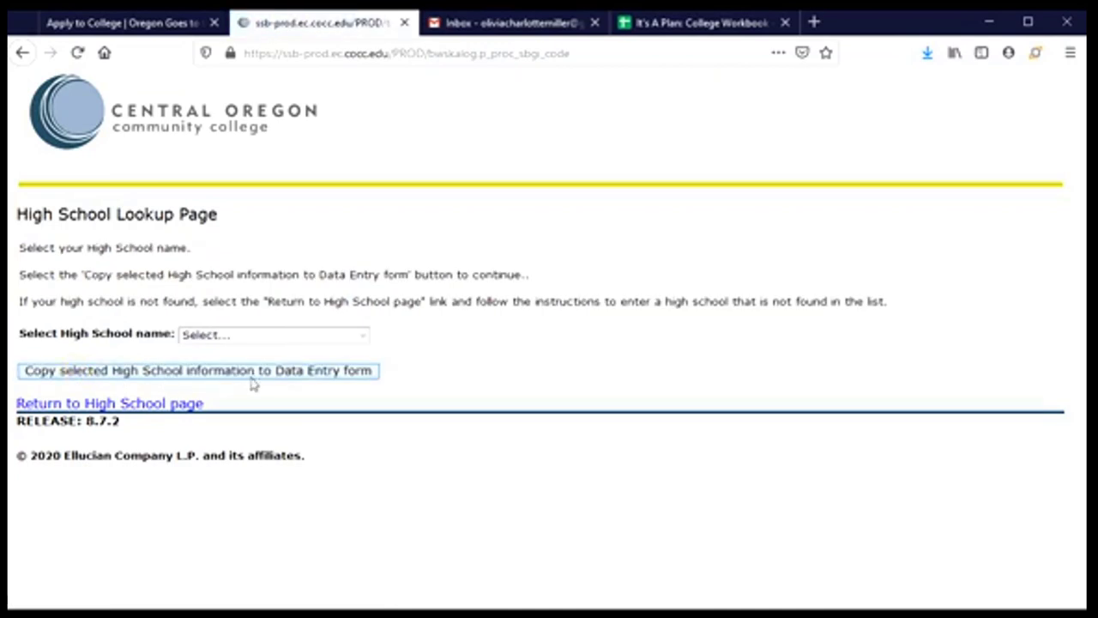
- Choose Corvallis High School and copy its name and code 380210 into the form
left_click(274, 343)
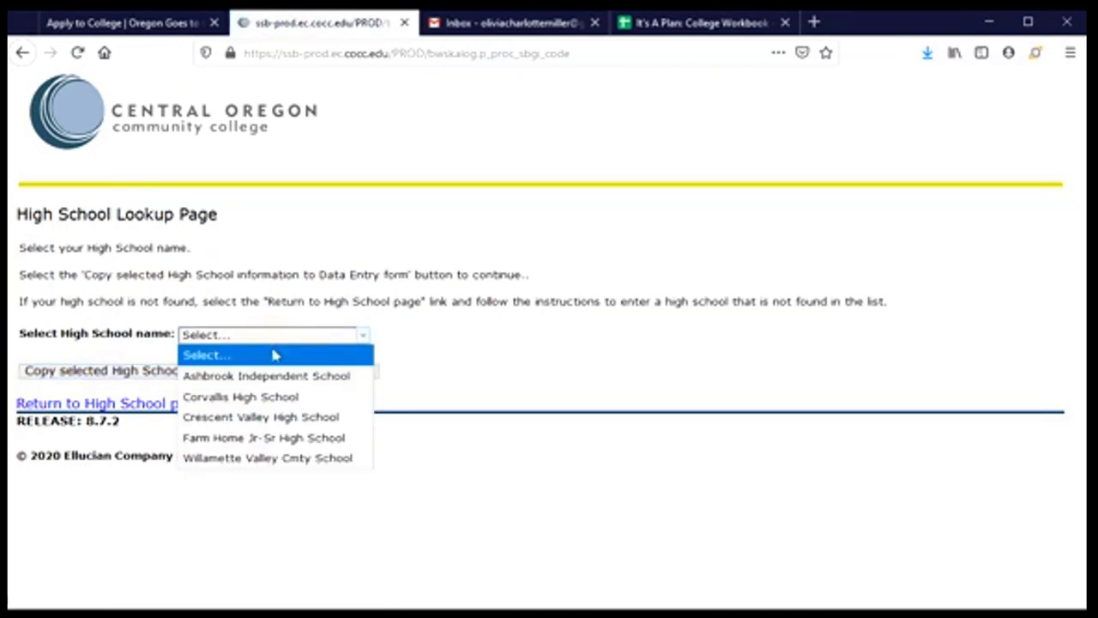
left_click(268, 399)
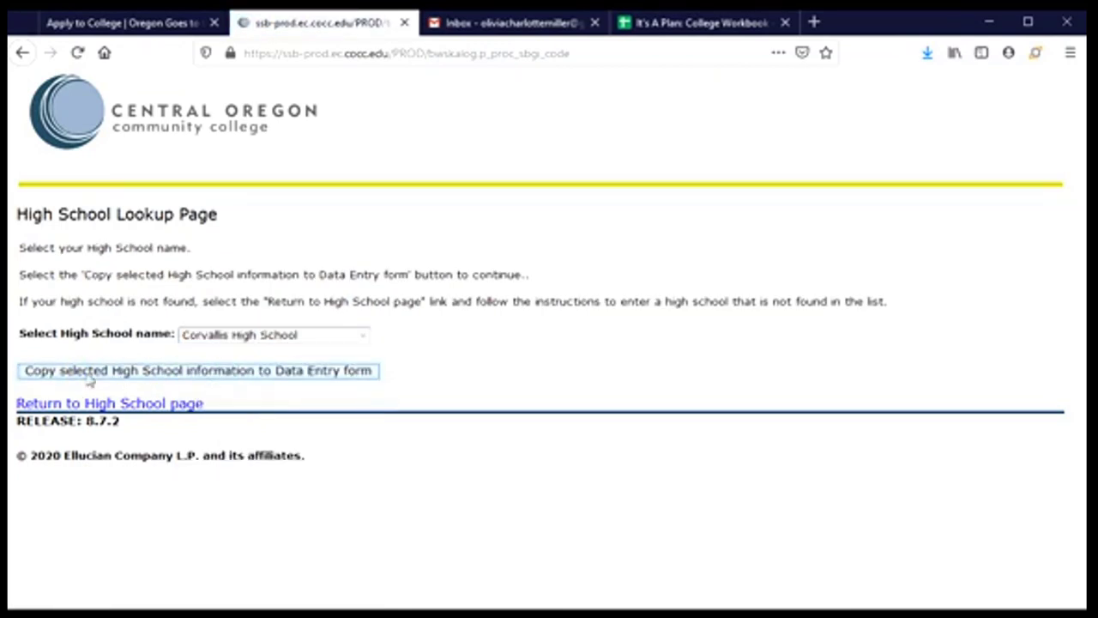
left_click(171, 377)
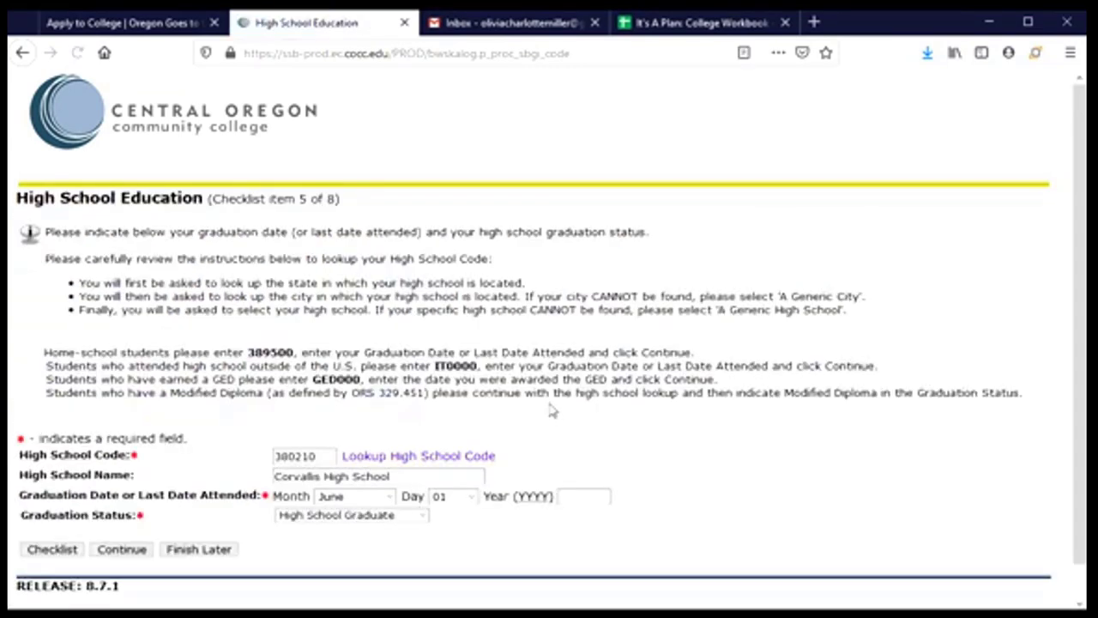
- Enter 2021 as the graduation year and keep High School Graduate as the status
scroll(554, 410, "down", 1)
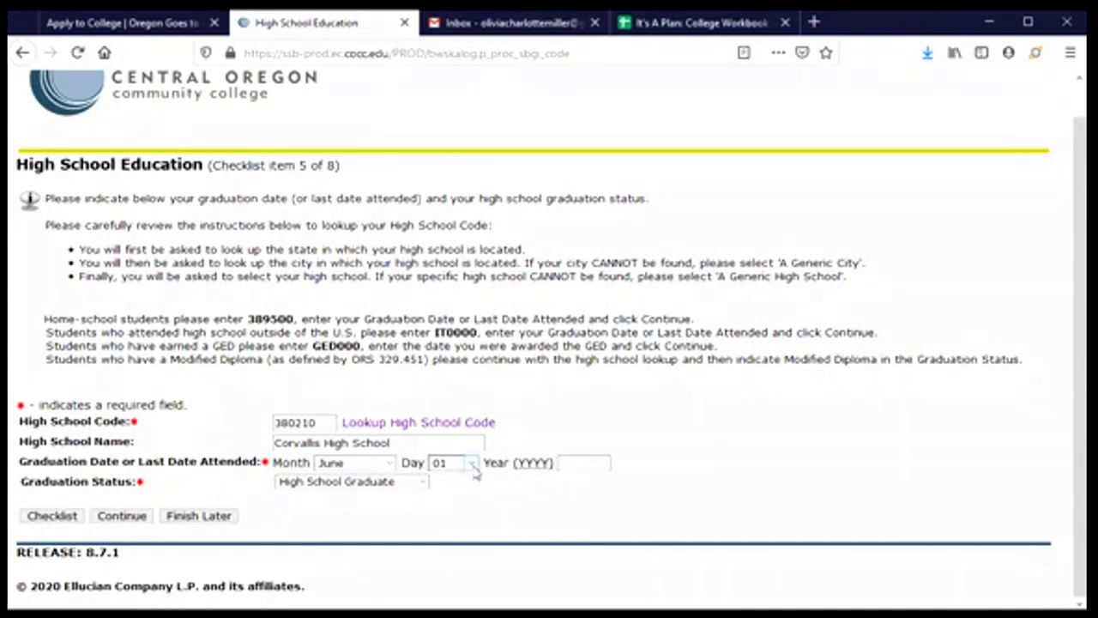
left_click(580, 464)
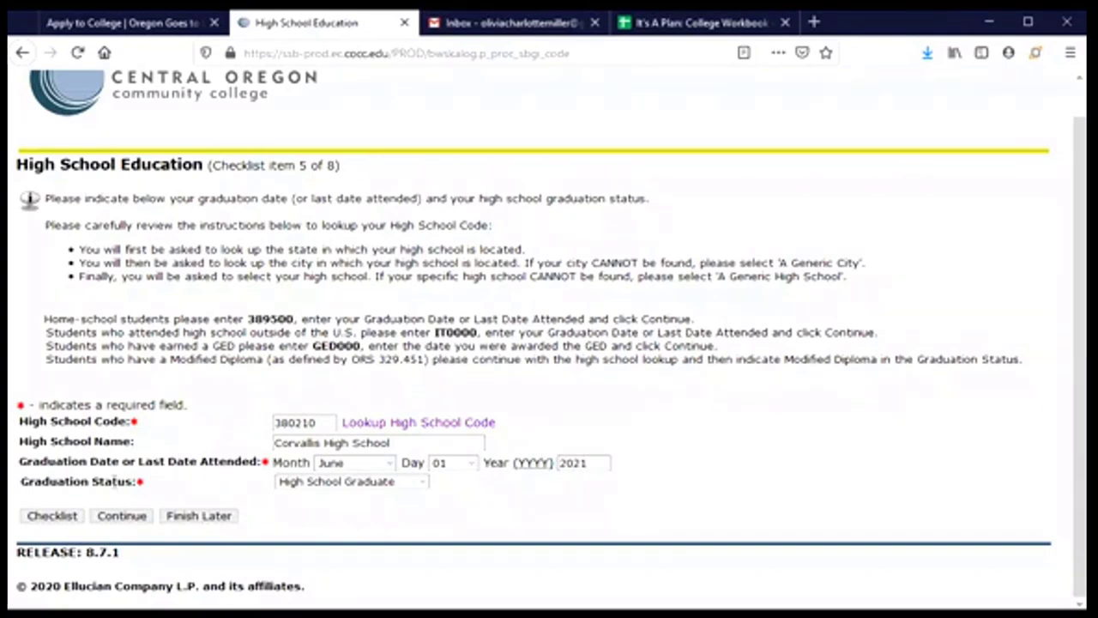
left_click(424, 483)
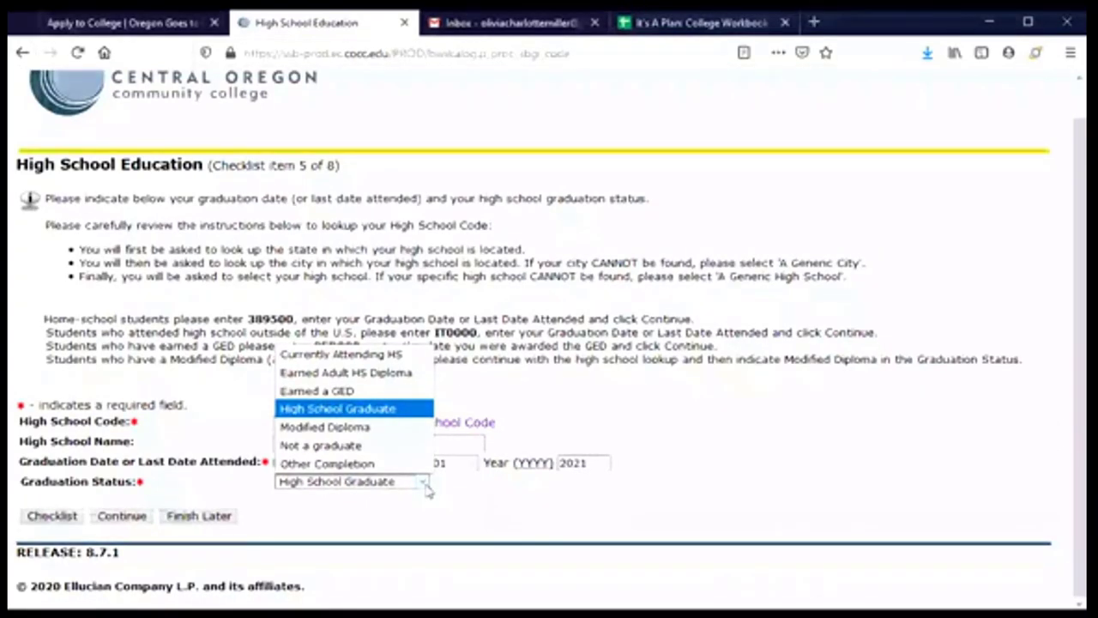
left_click(425, 484)
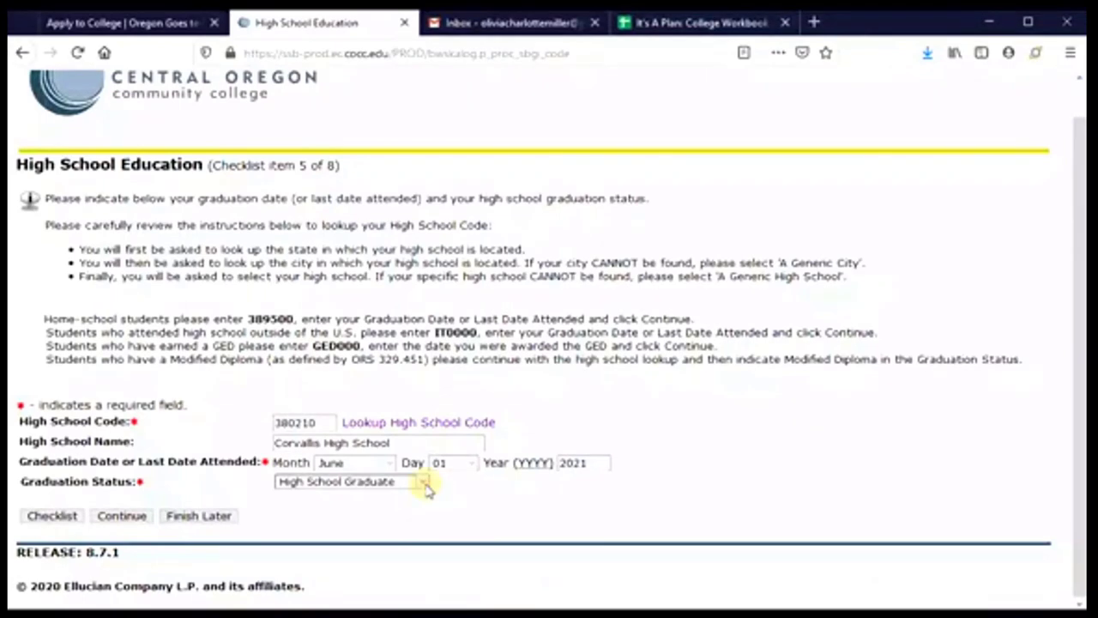
- Continue past High School Education and skip Previous College without entering any college
left_click(123, 516)
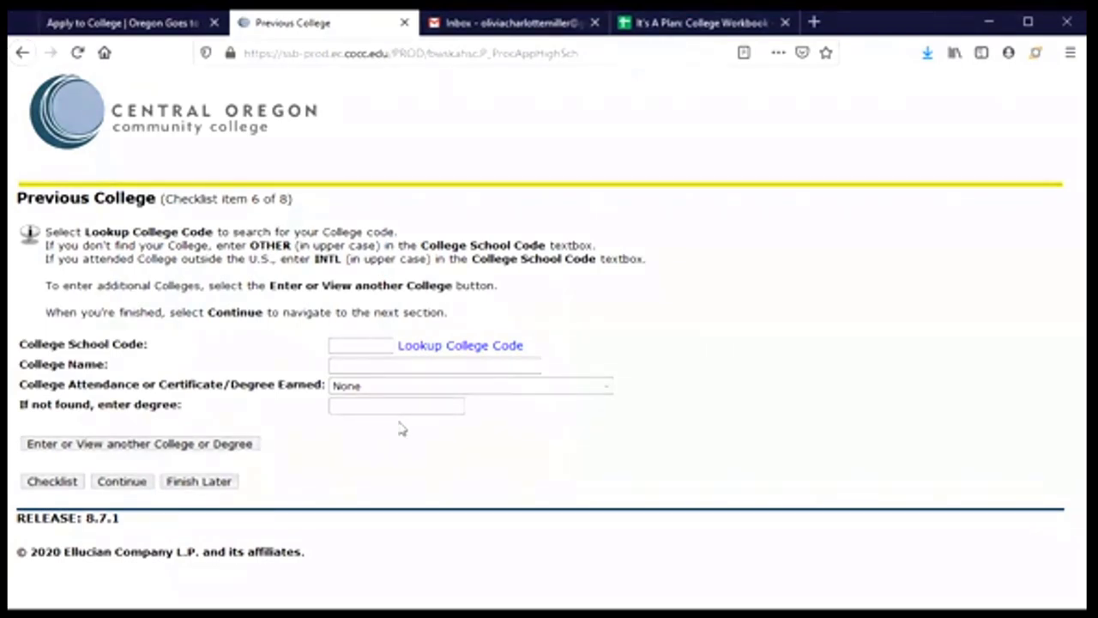
left_click(406, 363)
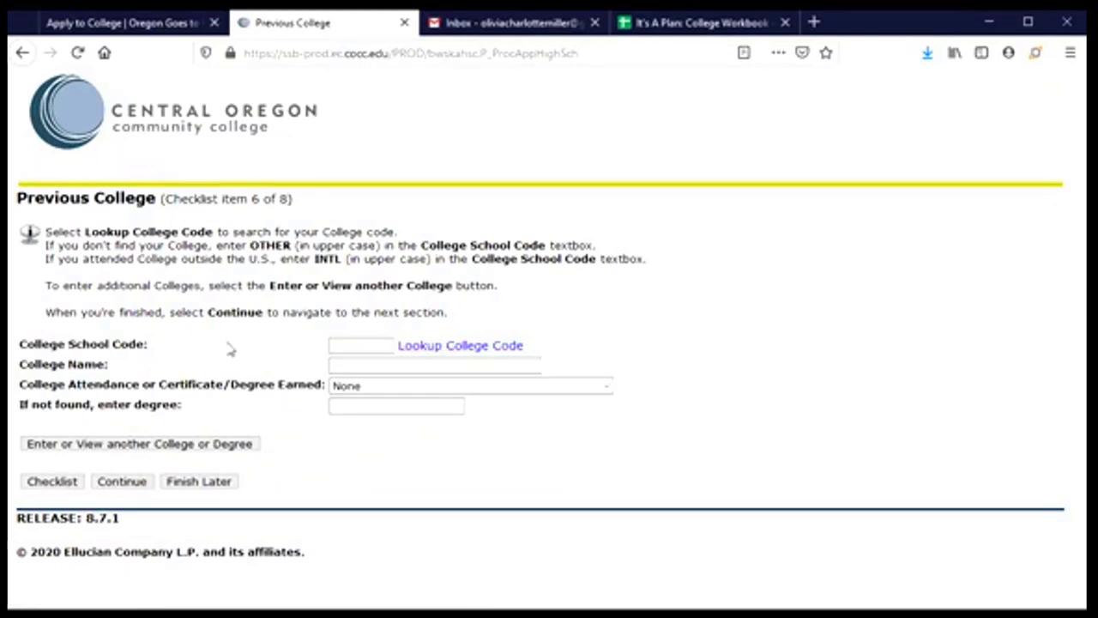
left_click(126, 450)
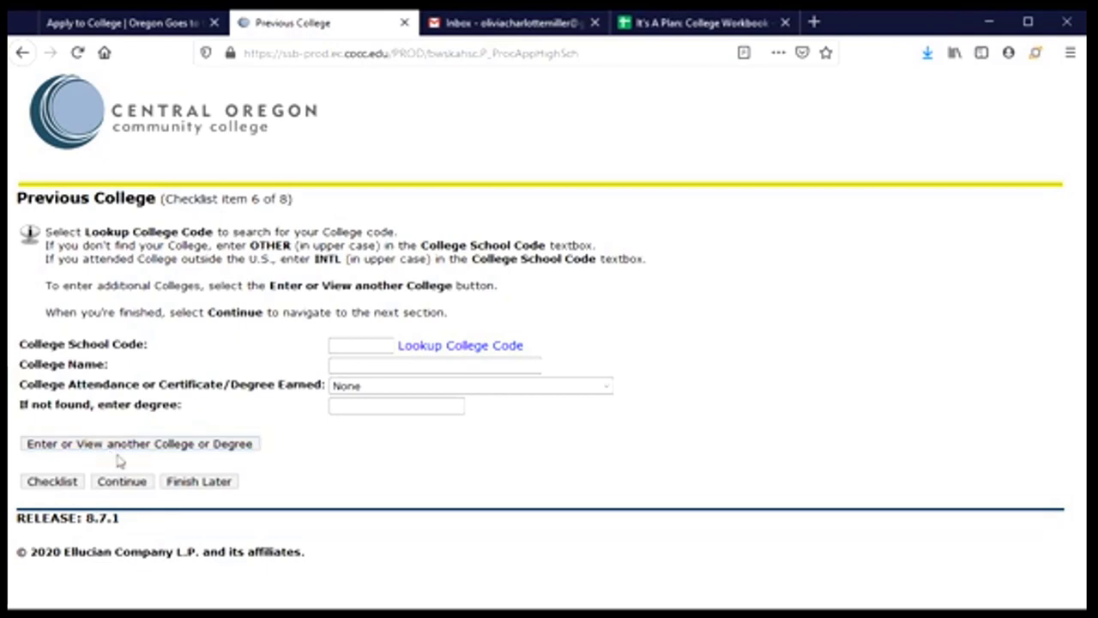
left_click(123, 485)
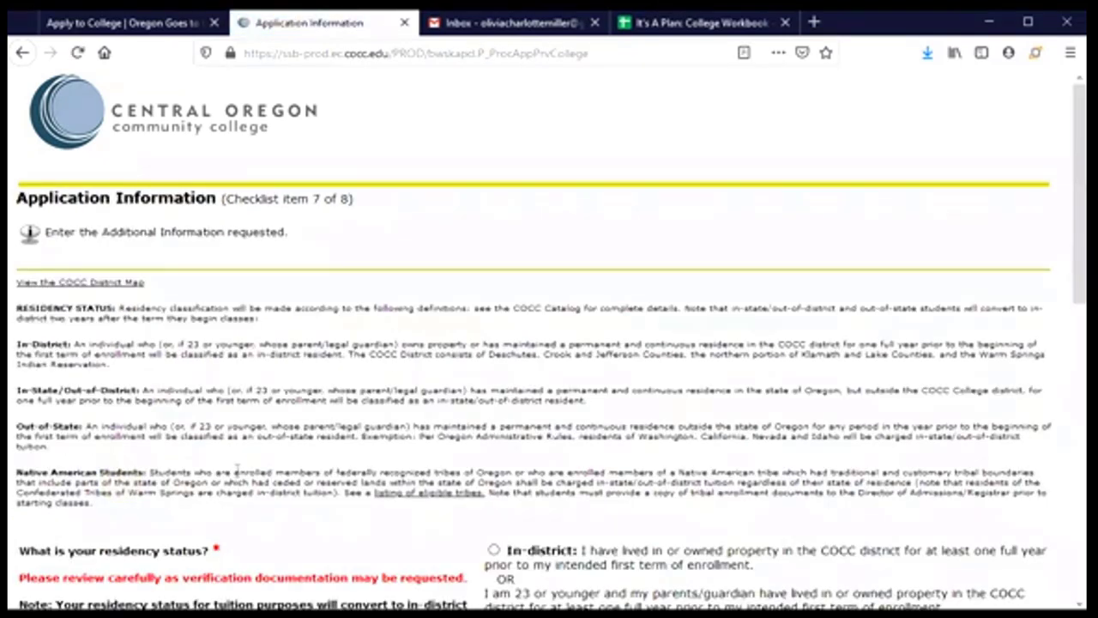
scroll(237, 468, "down", 1)
scroll(237, 467, "down", 2)
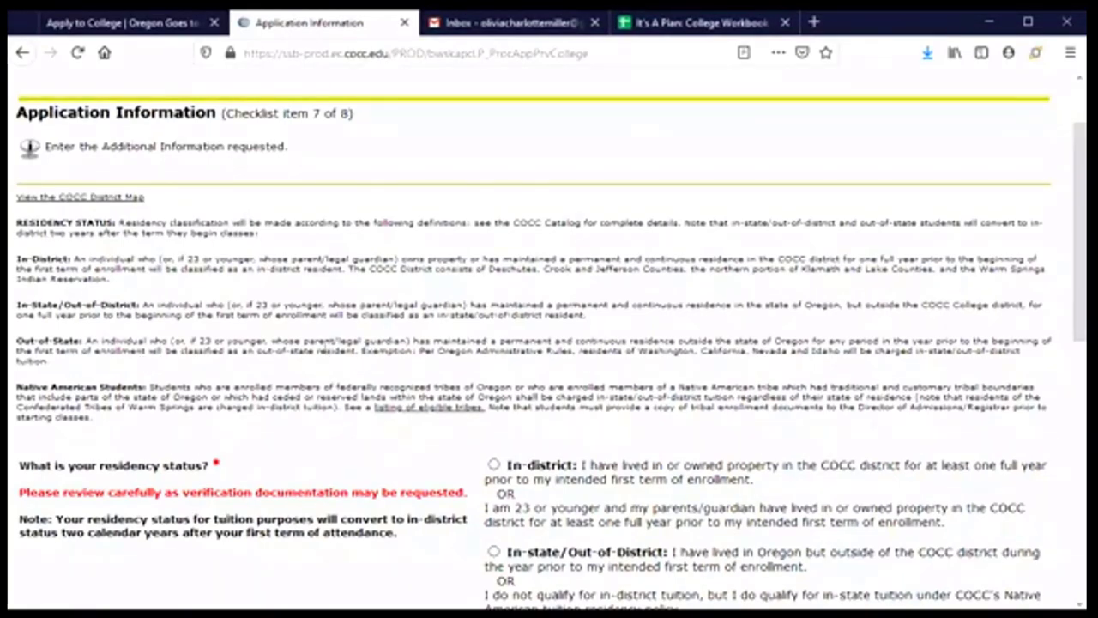
scroll(324, 345, "down", 2)
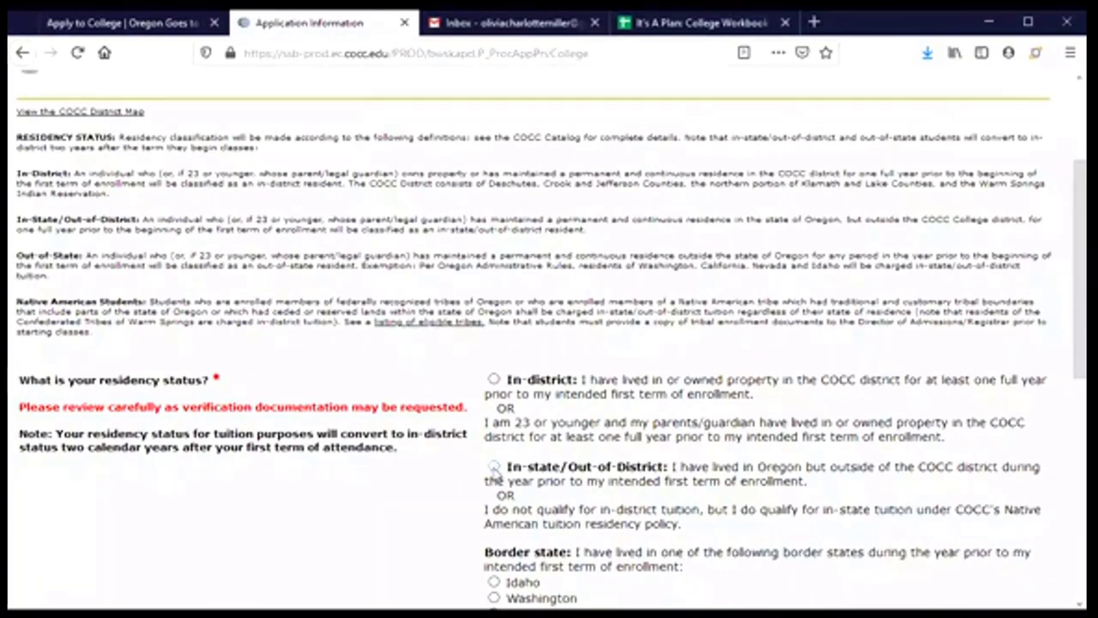
- Select In-state/Out-of-District residency and Earn a certificate or degree as the reason
left_click(495, 470)
scroll(384, 490, "down", 3)
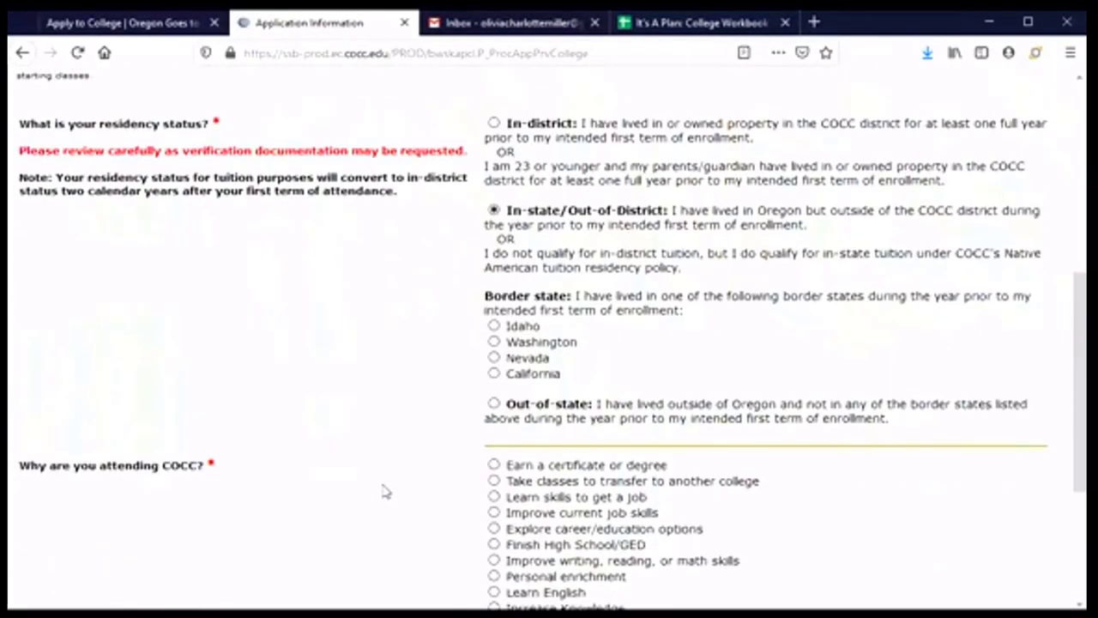
scroll(385, 490, "down", 1)
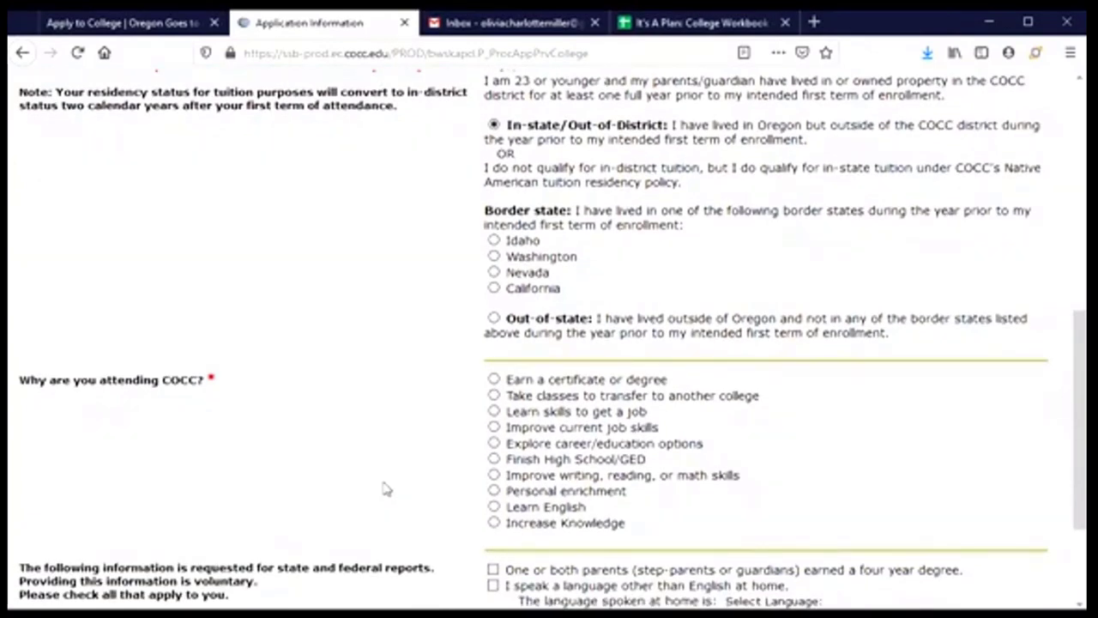
left_click(495, 380)
scroll(358, 465, "down", 2)
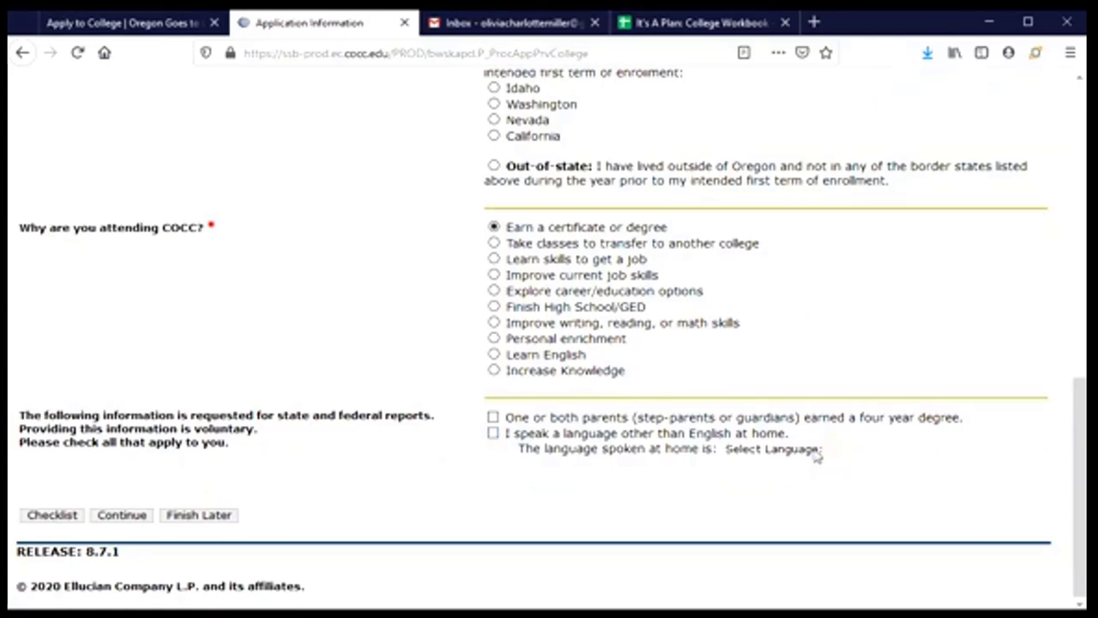
- Leave the other-language-at-home box unchecked and continue to the Information Request page
left_click(493, 433)
left_click(833, 451)
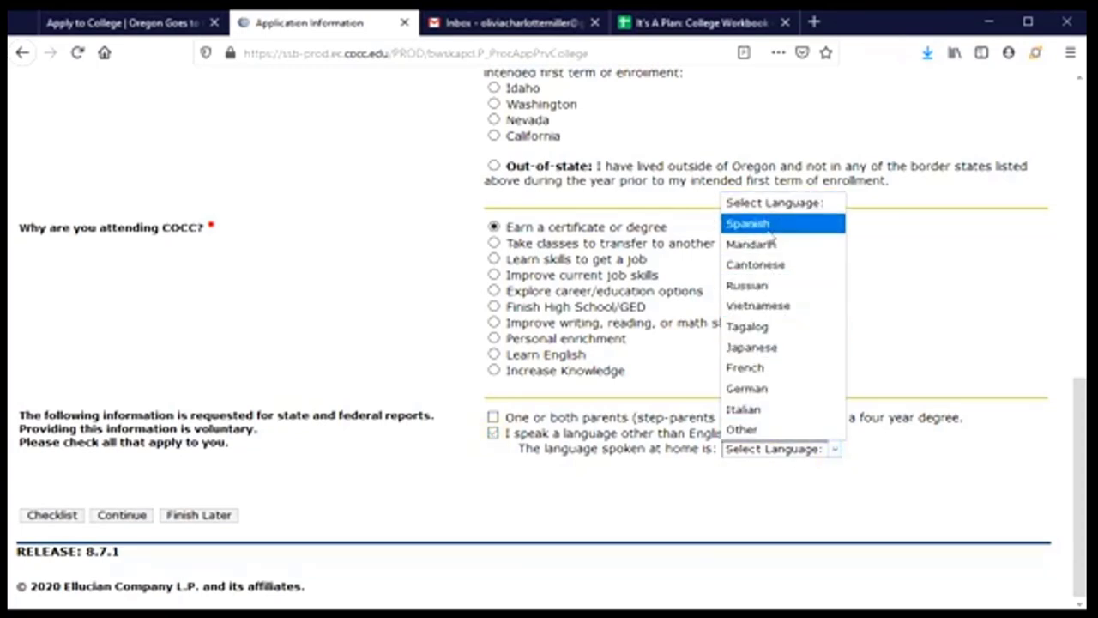
left_click(582, 488)
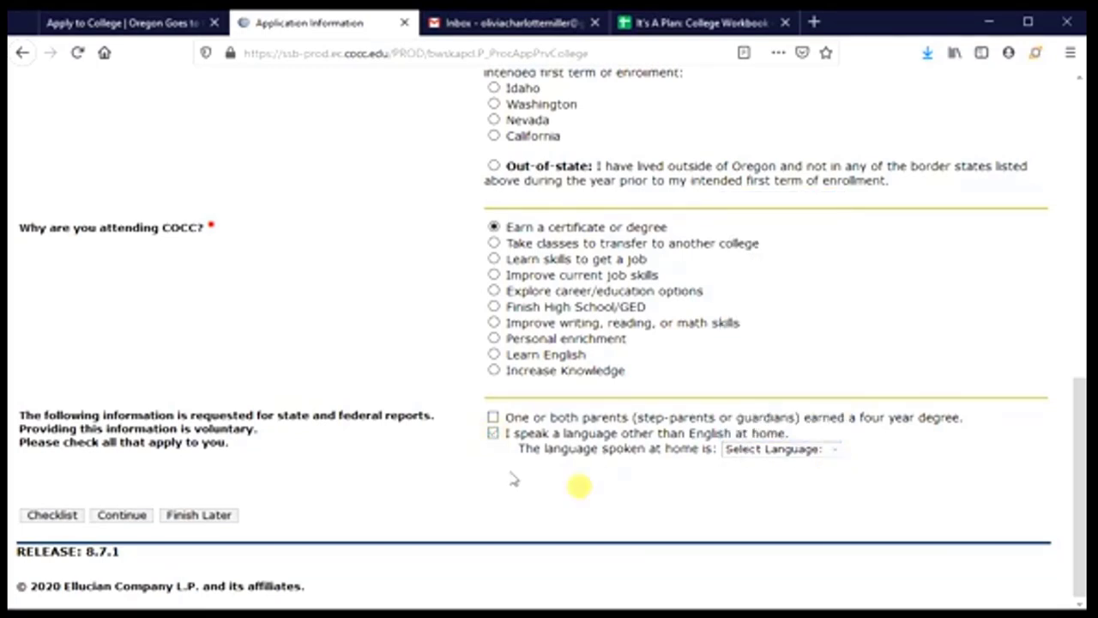
left_click(494, 433)
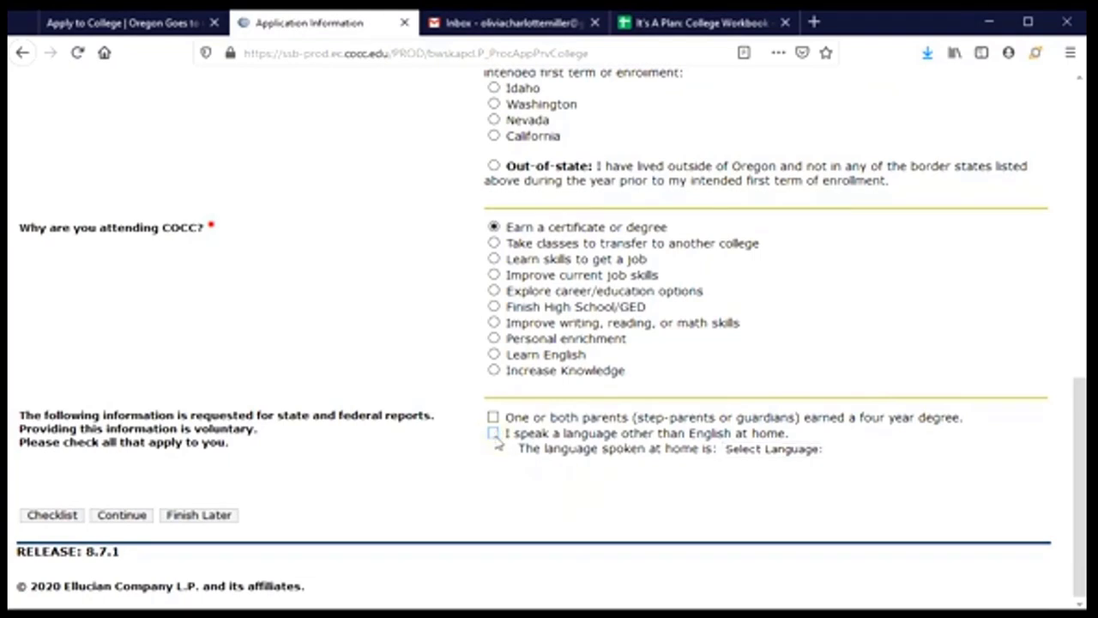
left_click(126, 520)
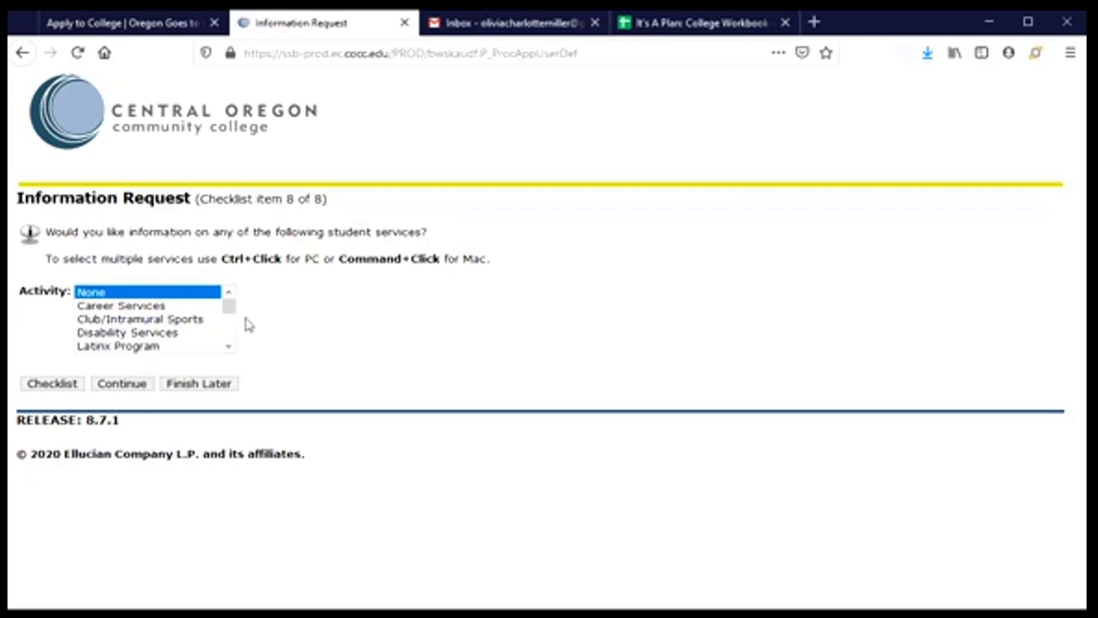
- Select Latinx Program and On-Campus Housing in the Activity list, then continue
mouse_move(232, 314)
left_mouse_down()
mouse_move(233, 352)
mouse_move(230, 309)
left_mouse_up()
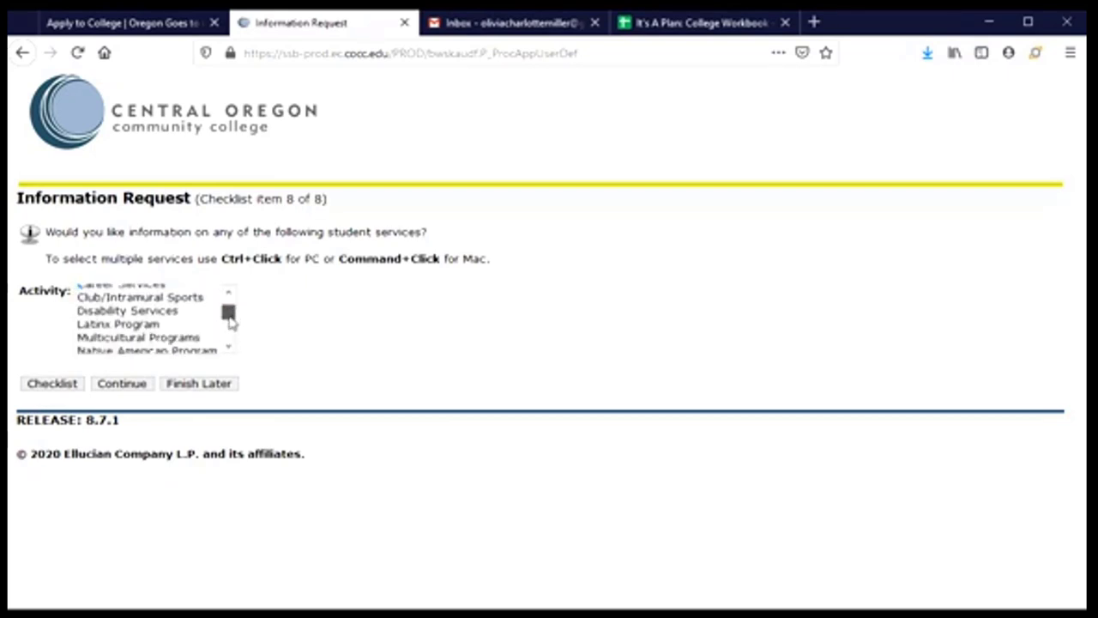
mouse_move(230, 321)
left_mouse_down()
mouse_move(229, 345)
mouse_move(229, 307)
left_mouse_up()
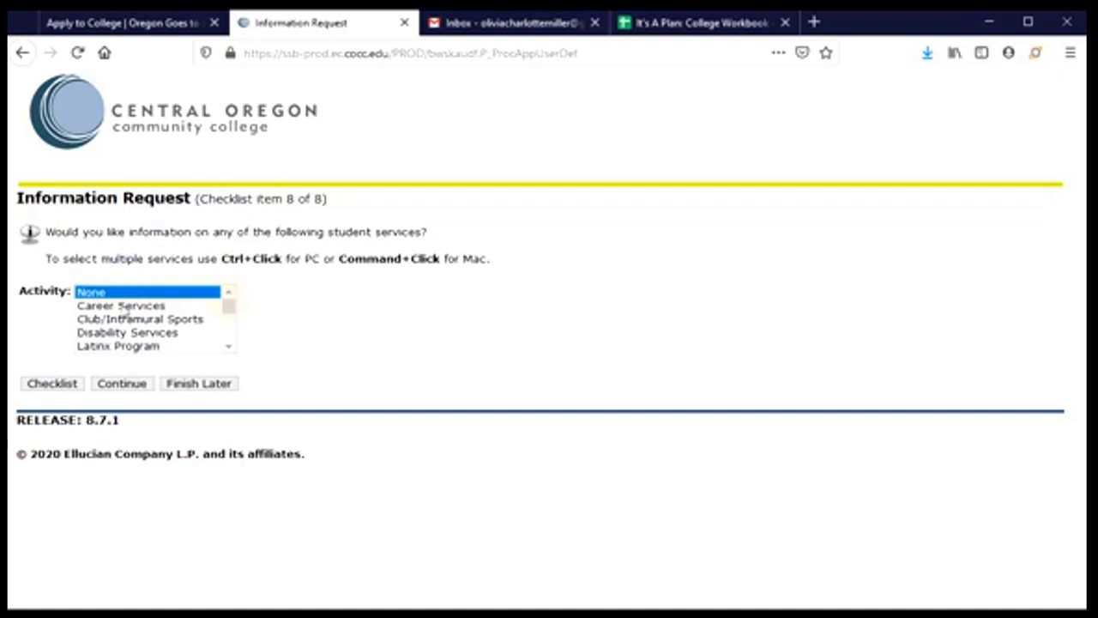
left_click(112, 347)
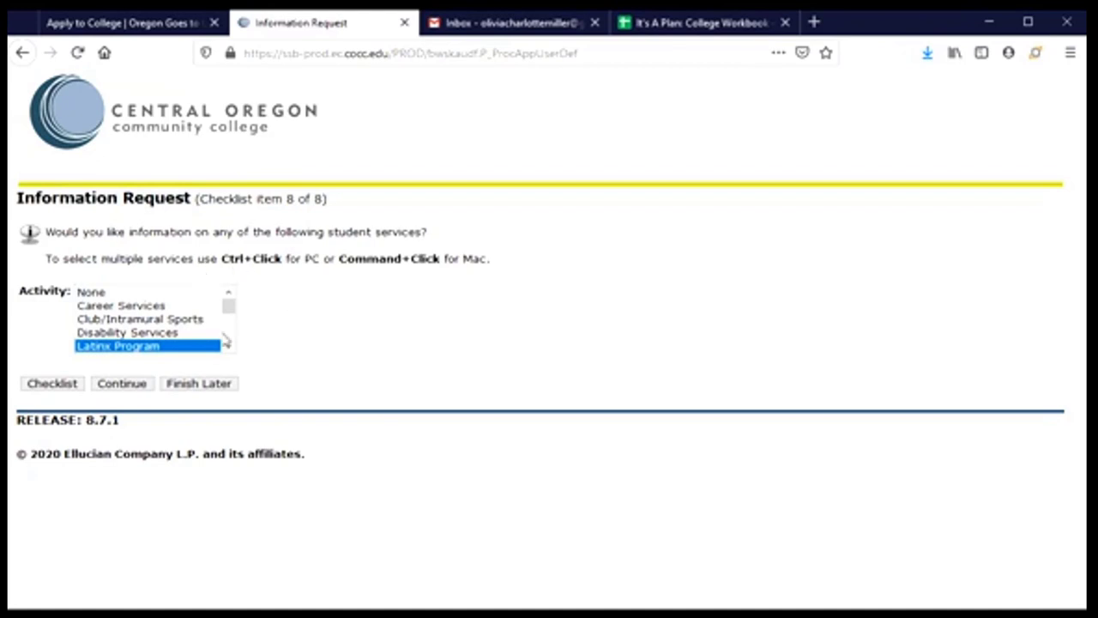
scroll(229, 347, "down", 1)
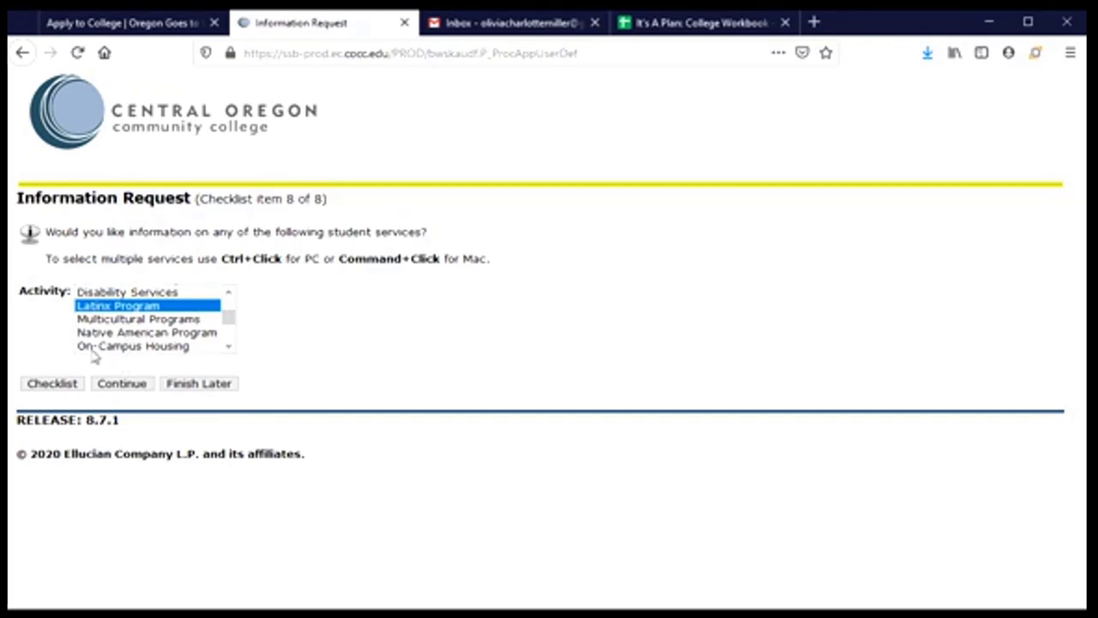
left_click(93, 346, "ctrl")
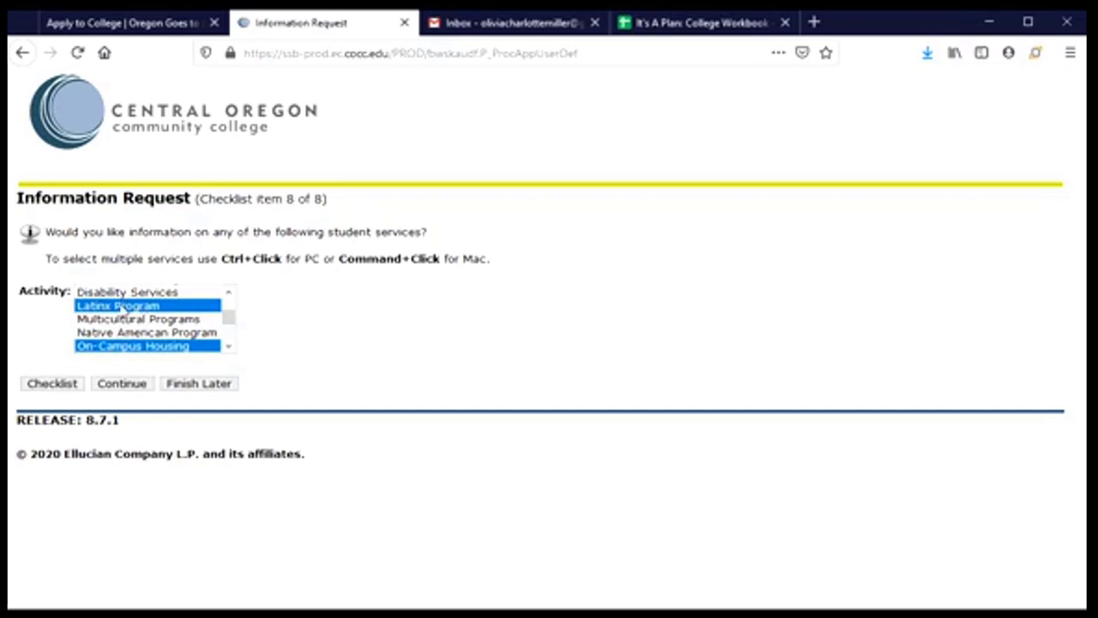
left_click(121, 390)
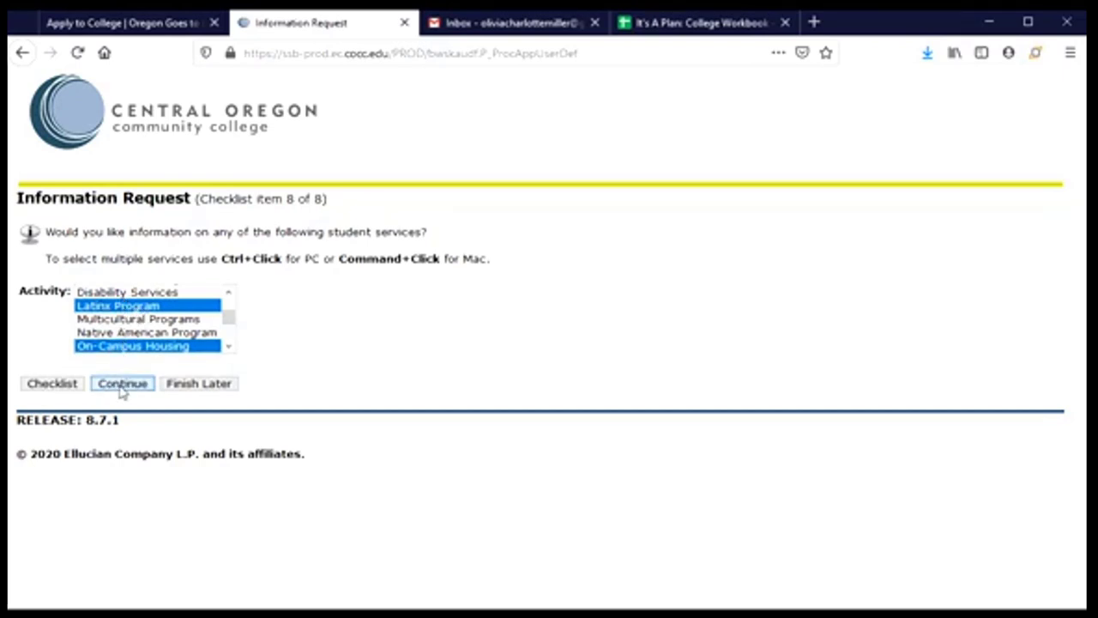